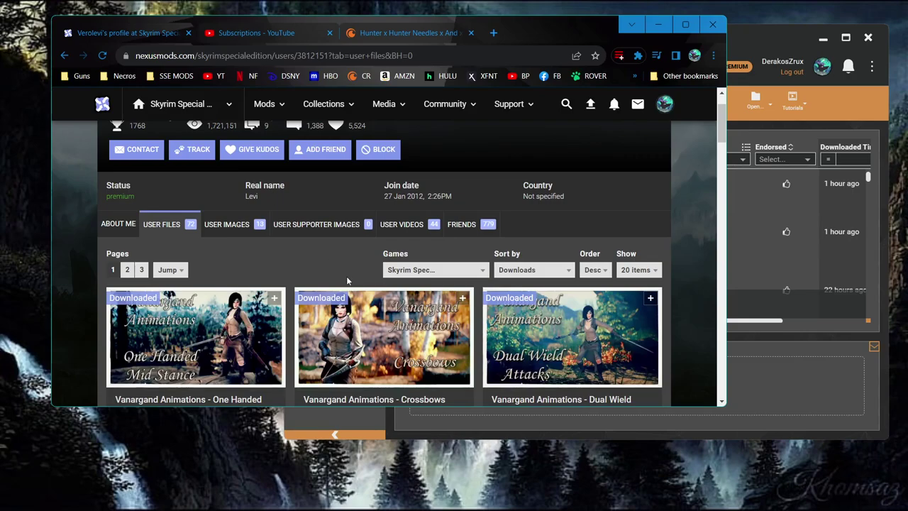
Look through the mod author's Skyrim Special Edition files, sorted by downloads, examining the Vanargand animation packs
mouse_move(361, 509)
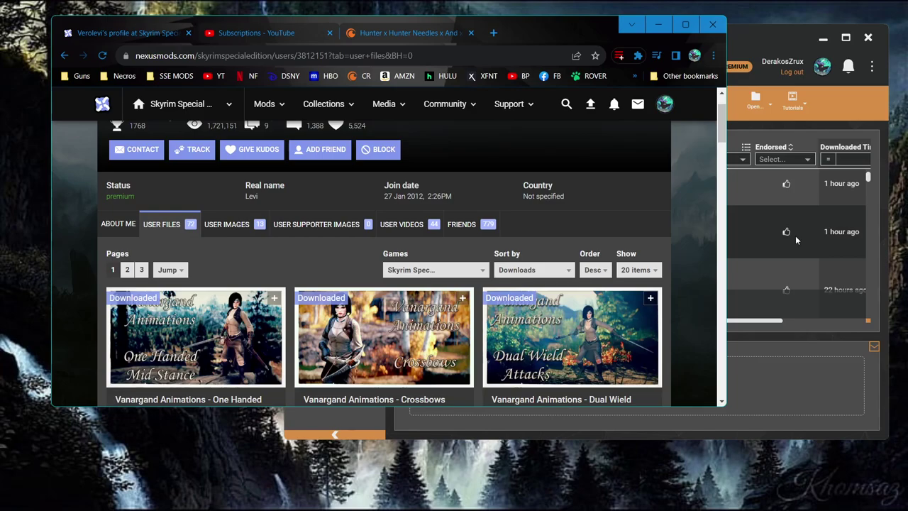
scroll(692, 249, "up", 1)
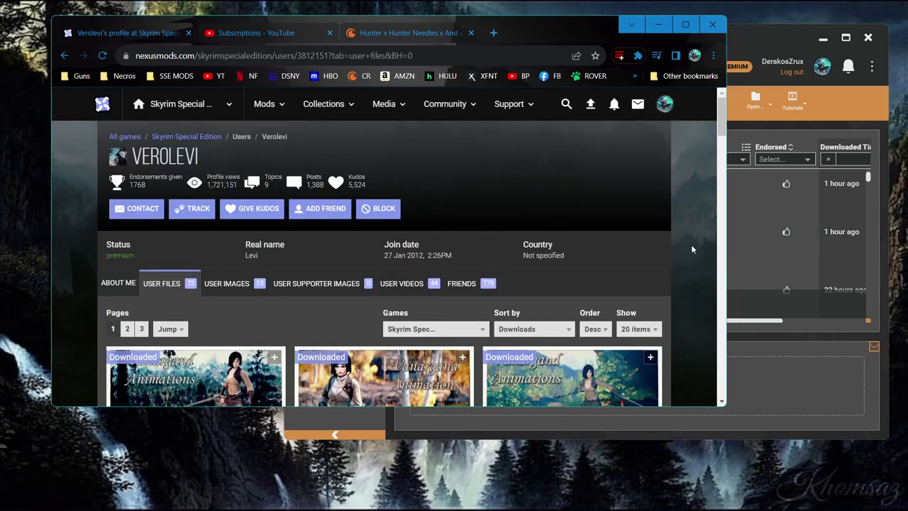
scroll(692, 249, "down", 6)
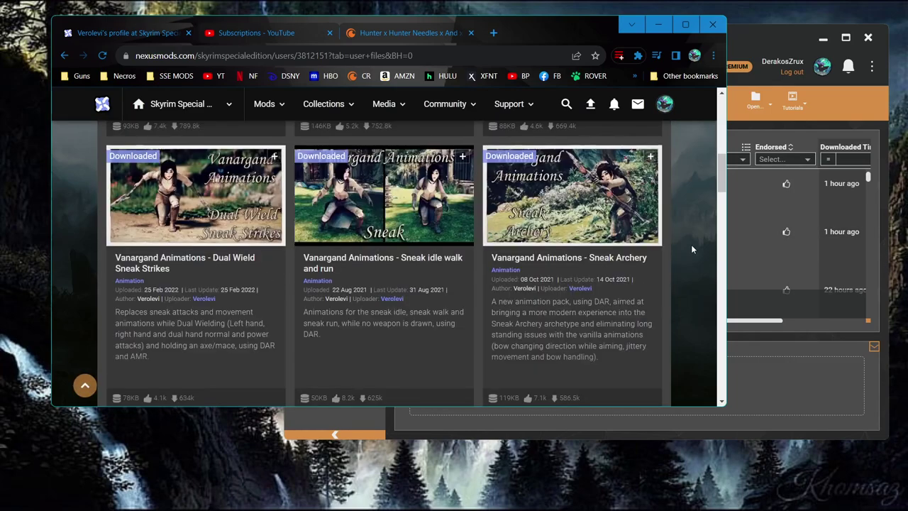
scroll(692, 249, "up", 5)
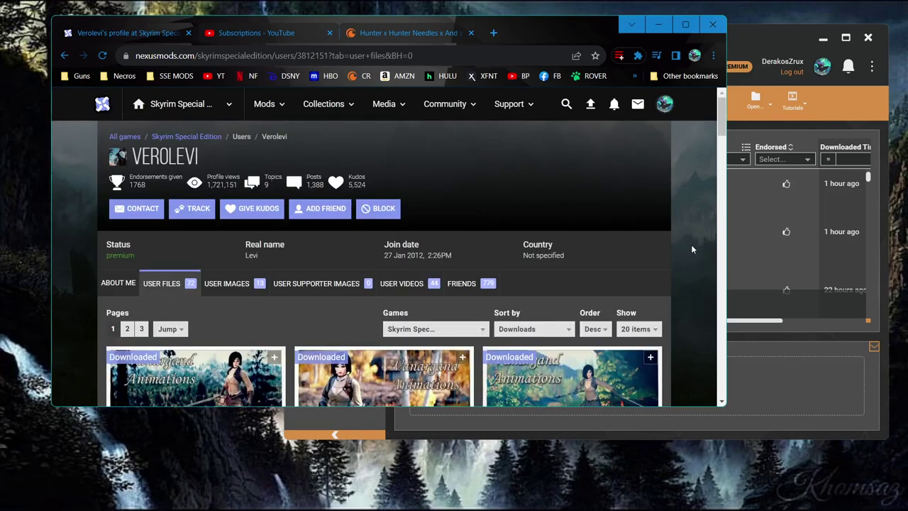
scroll(692, 249, "down", 6)
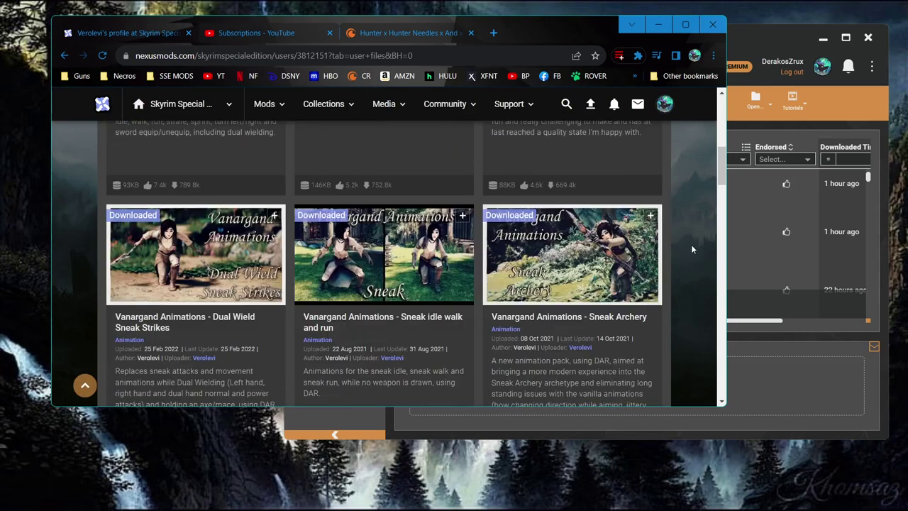
scroll(692, 249, "down", 5)
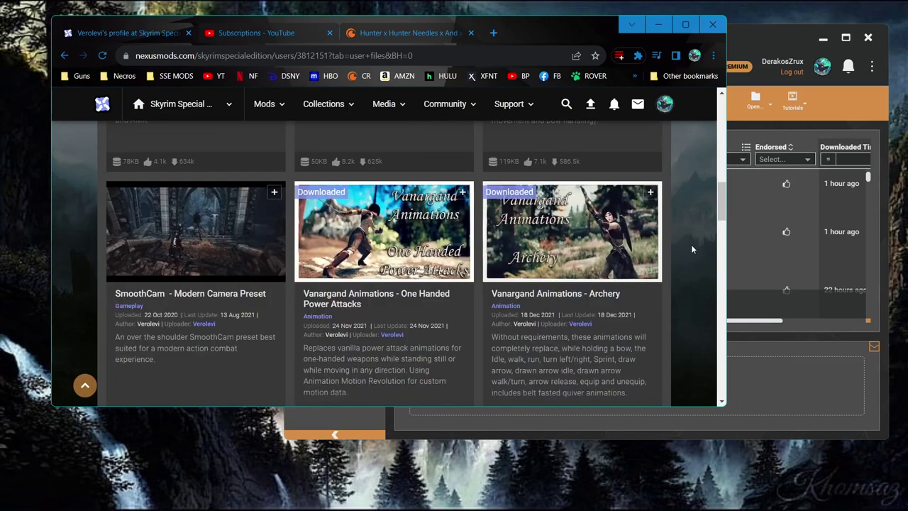
scroll(692, 249, "down", 1)
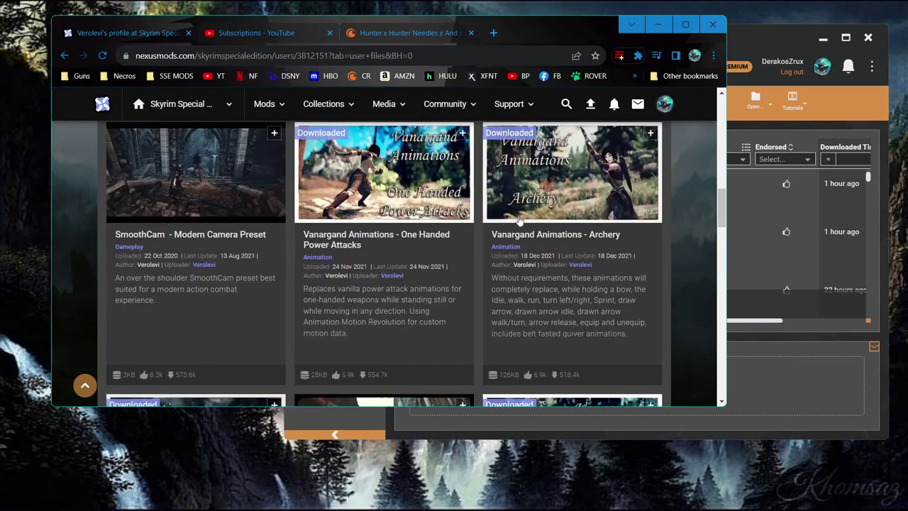
scroll(518, 220, "down", 2)
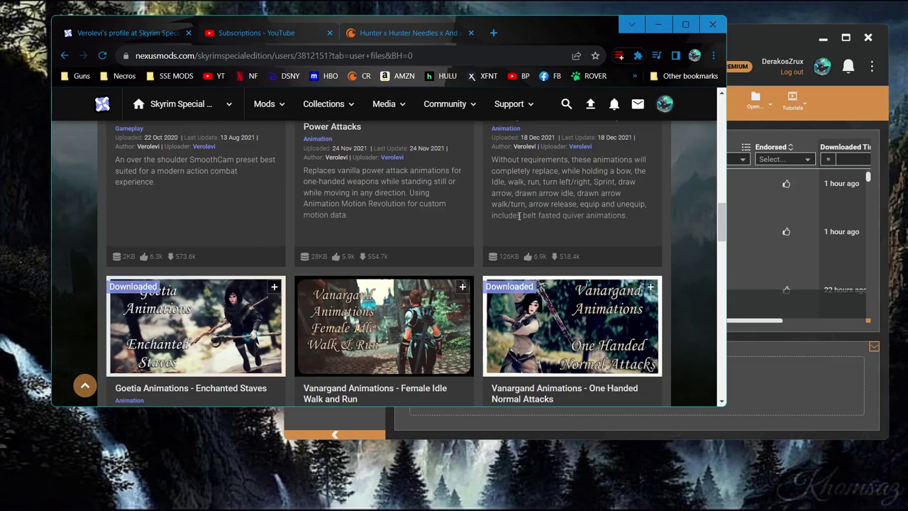
scroll(520, 216, "down", 5)
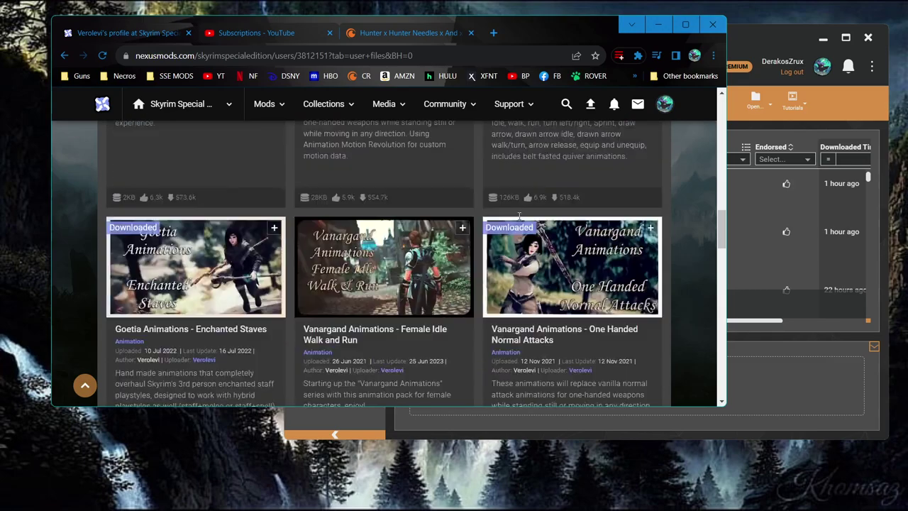
scroll(520, 217, "up", 3)
scroll(518, 217, "up", 3)
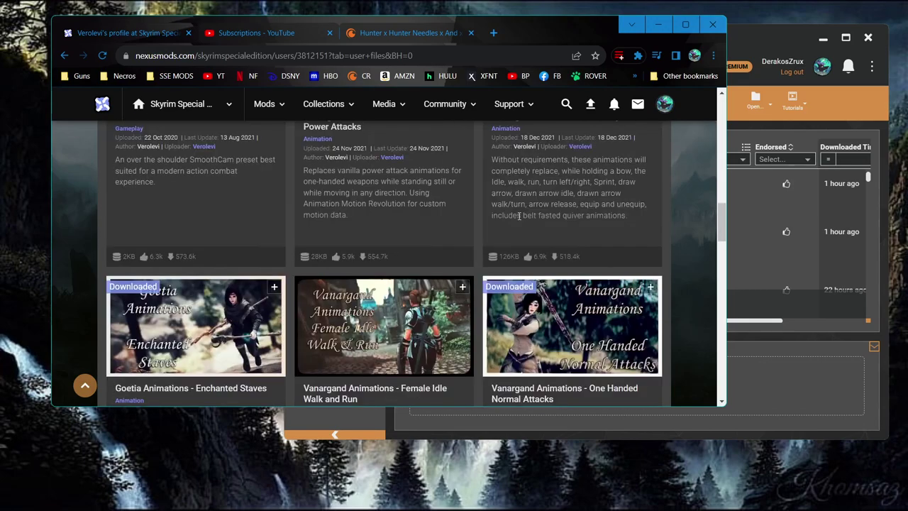
scroll(517, 215, "up", 10)
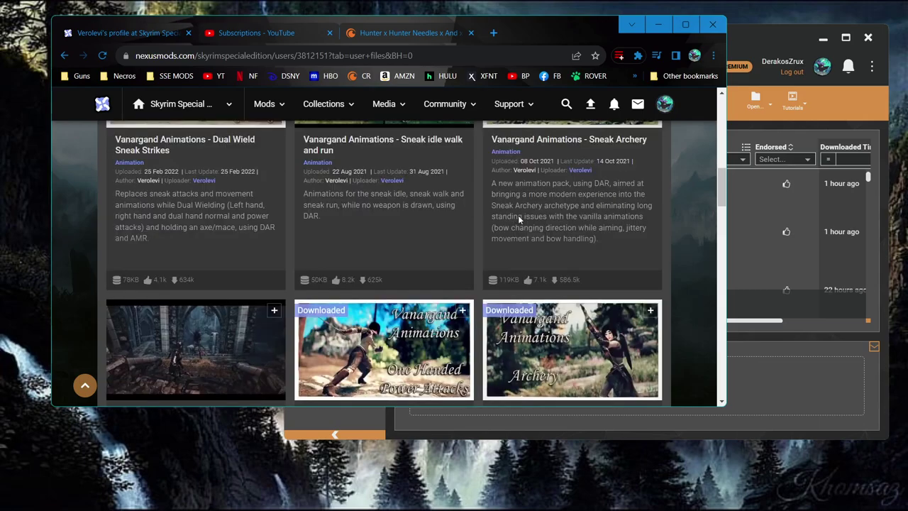
scroll(519, 219, "up", 2)
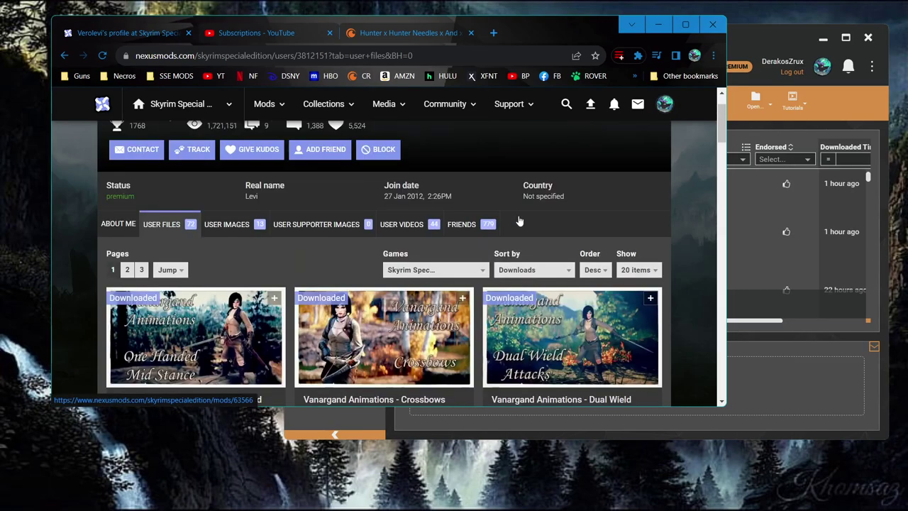
scroll(517, 215, "down", 1)
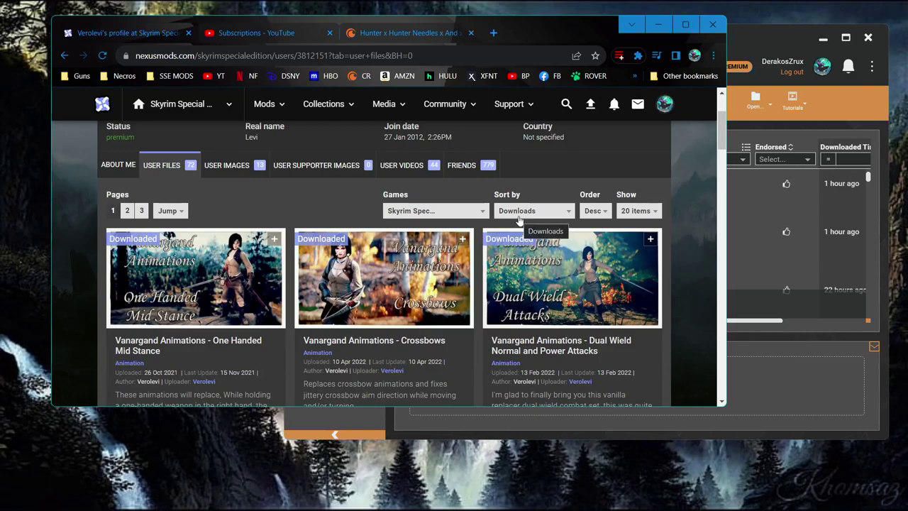
scroll(519, 221, "down", 1)
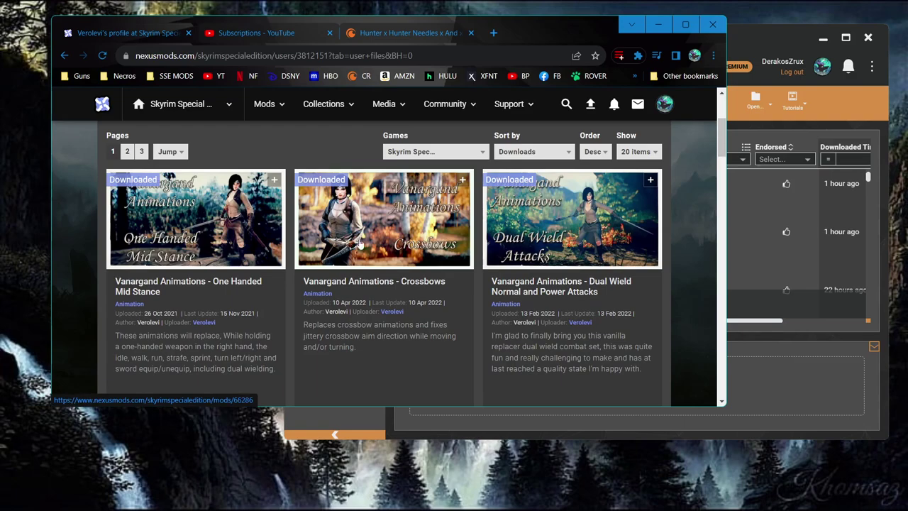
Open the Vanargand Animations - One Handed Mid Stance mod and review its description down to the preview video
left_click(204, 216)
scroll(204, 211, "down", 3)
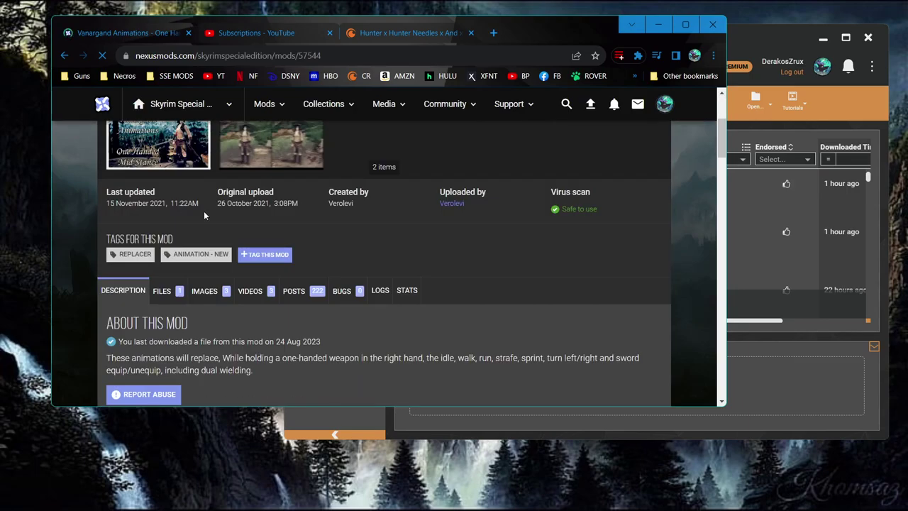
scroll(203, 211, "down", 2)
scroll(271, 316, "down", 3)
scroll(271, 316, "down", 3)
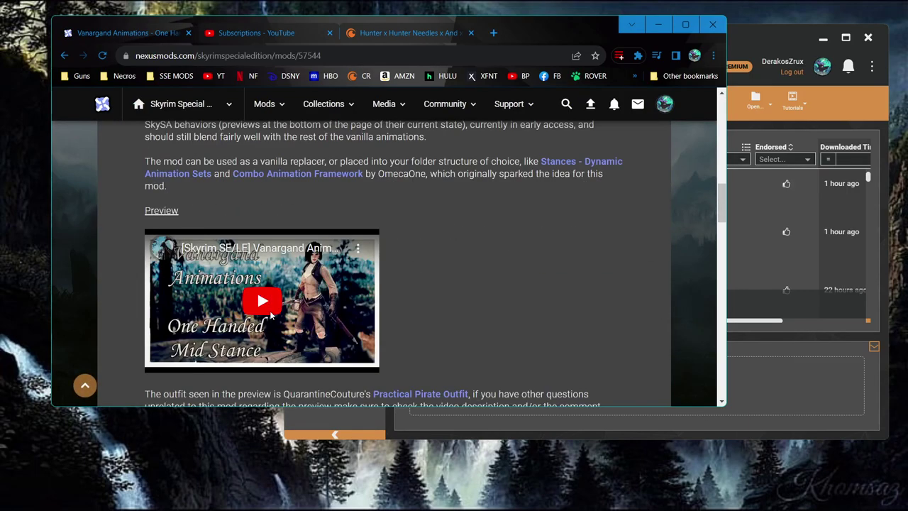
Go back and open the Dual Wield Normal and Power Attacks mod, and play its vanilla comparison video in full screen
key("alt+Left")
left_click(558, 233)
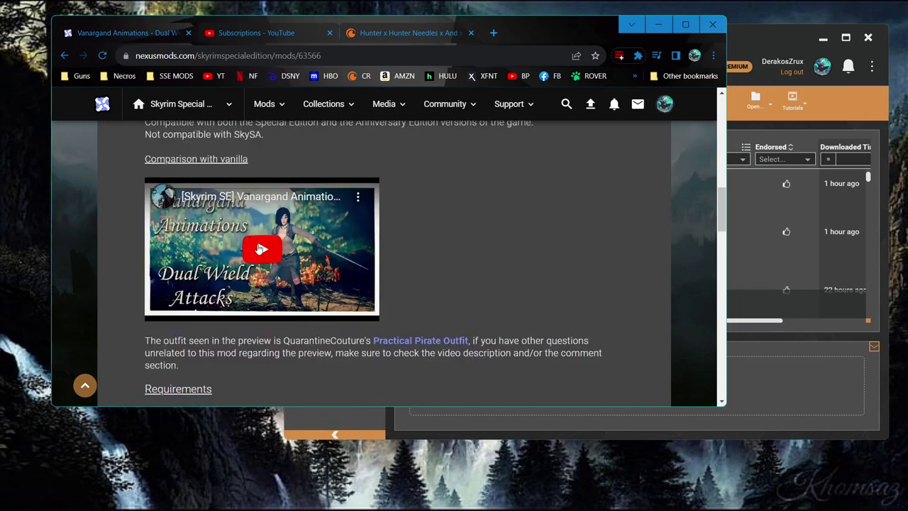
left_click(259, 248)
left_click(361, 309)
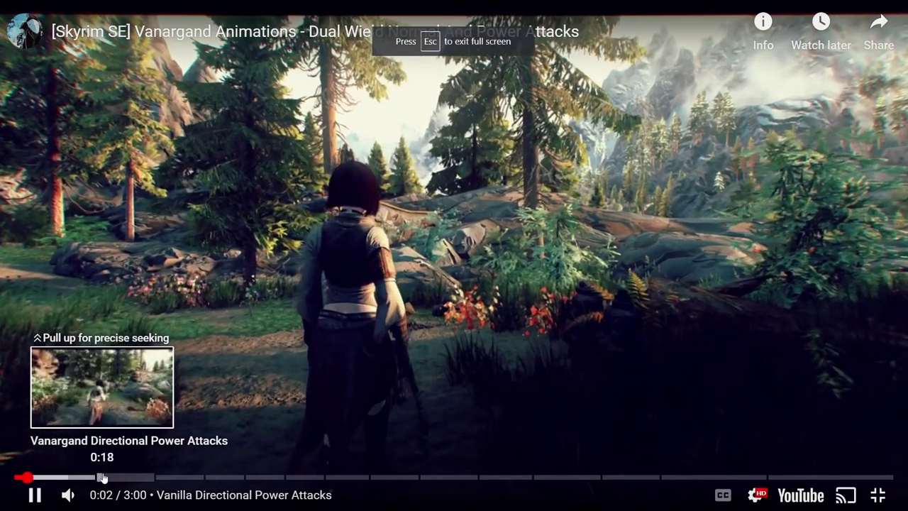
Skip ahead through the comparison video's Vanargand attack sections, leave full screen and pause the playback
left_click_drag(102, 477, 98, 477)
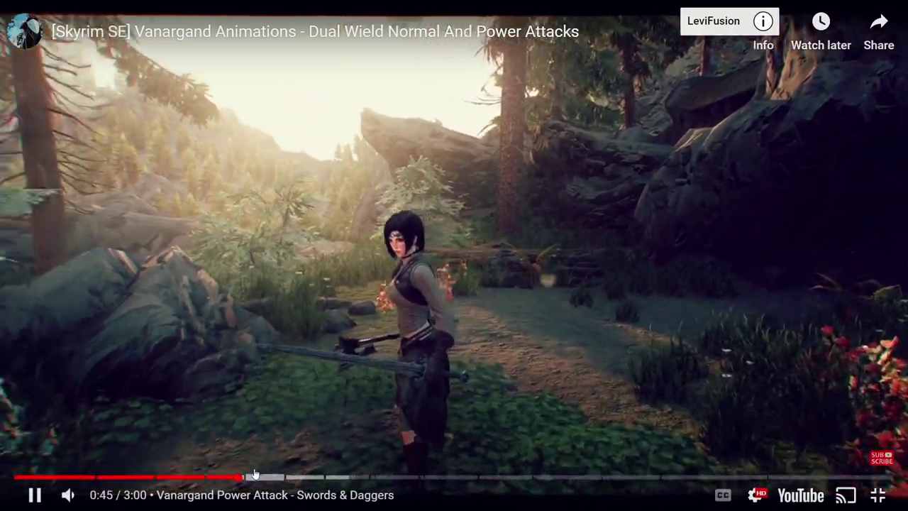
left_click_drag(254, 474, 292, 476)
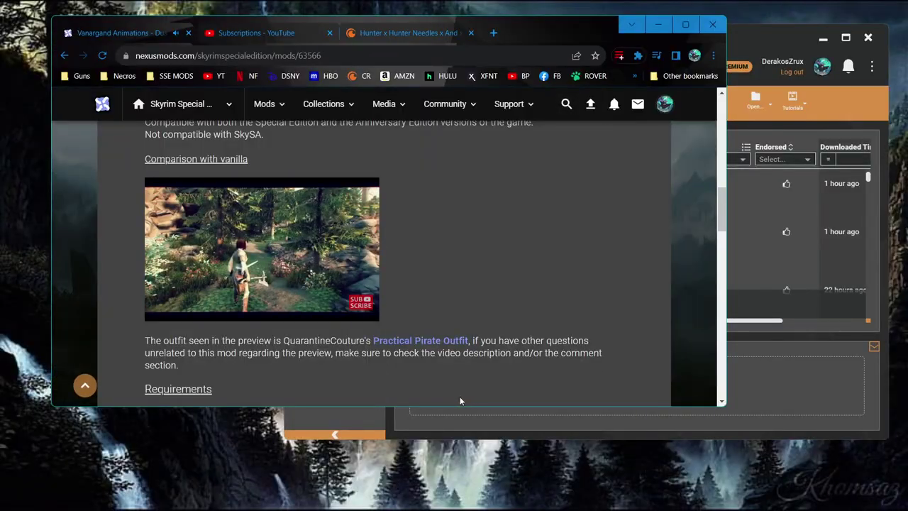
left_click(248, 258)
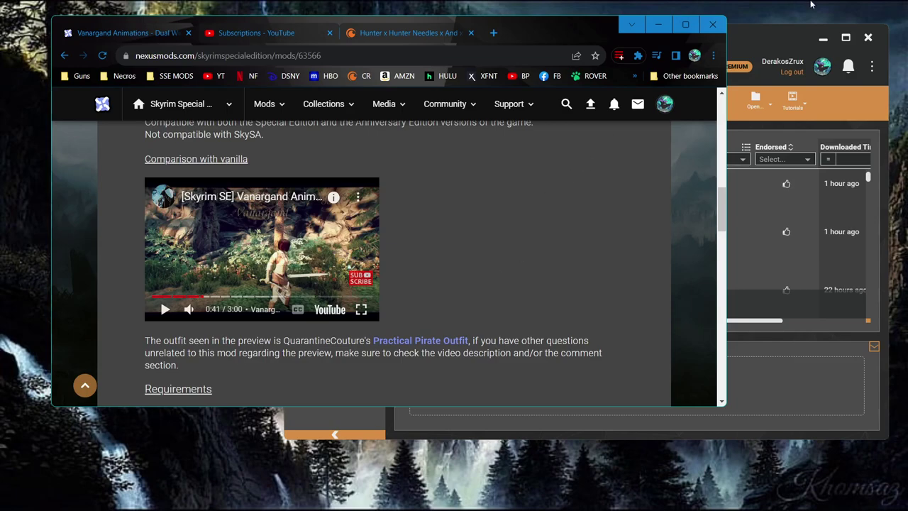
Switch to Vortex to check the installed animation mods, and return to the dual wield mod's page in the browser
left_click(775, 27)
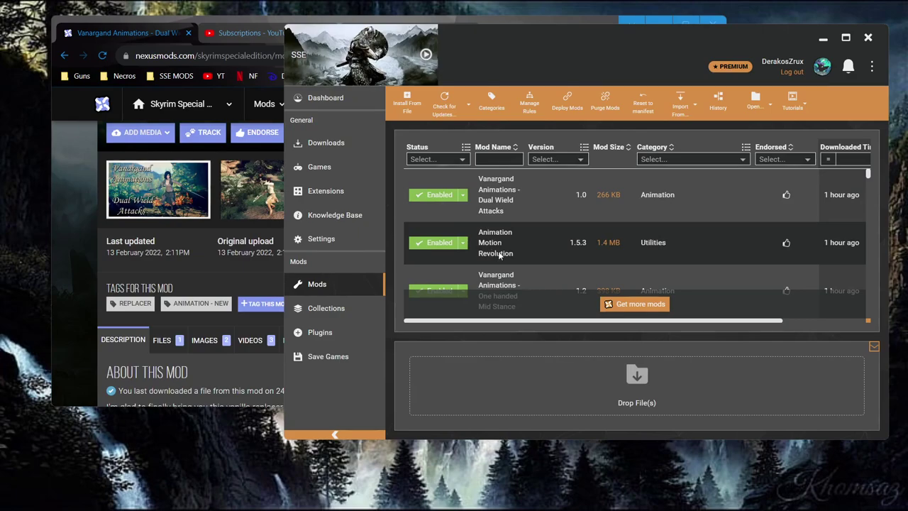
left_click(203, 272)
scroll(428, 290, "up", 1)
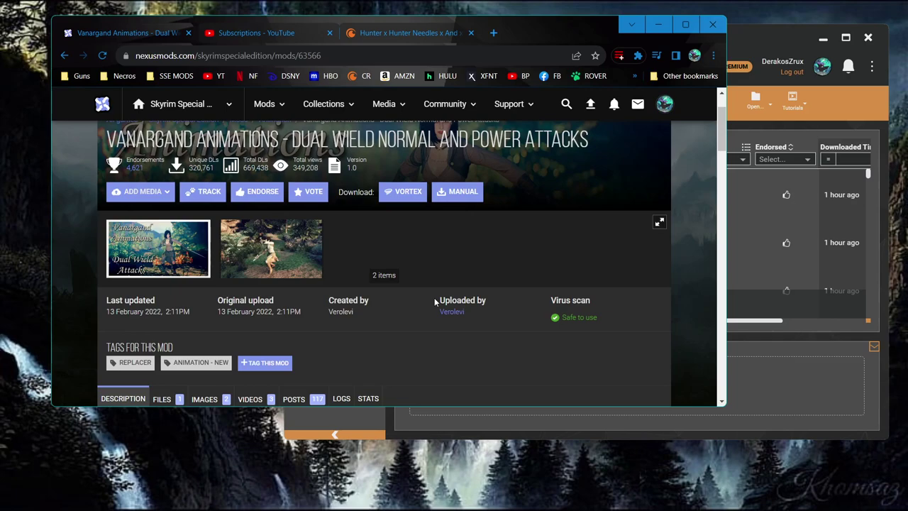
Return to the author's file list and look over the Vanargand packs, including the sneak animations
left_click(435, 302)
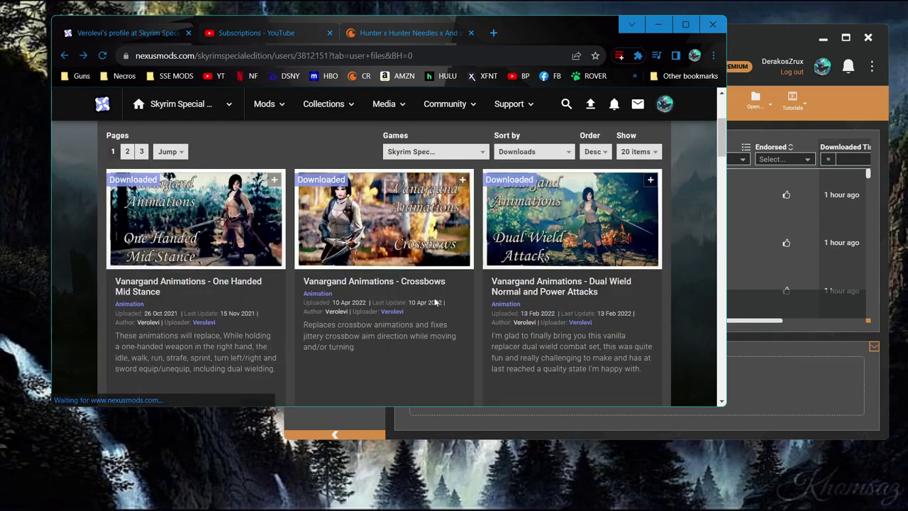
scroll(435, 302, "down", 1)
scroll(434, 302, "up", 1)
scroll(434, 302, "down", 4)
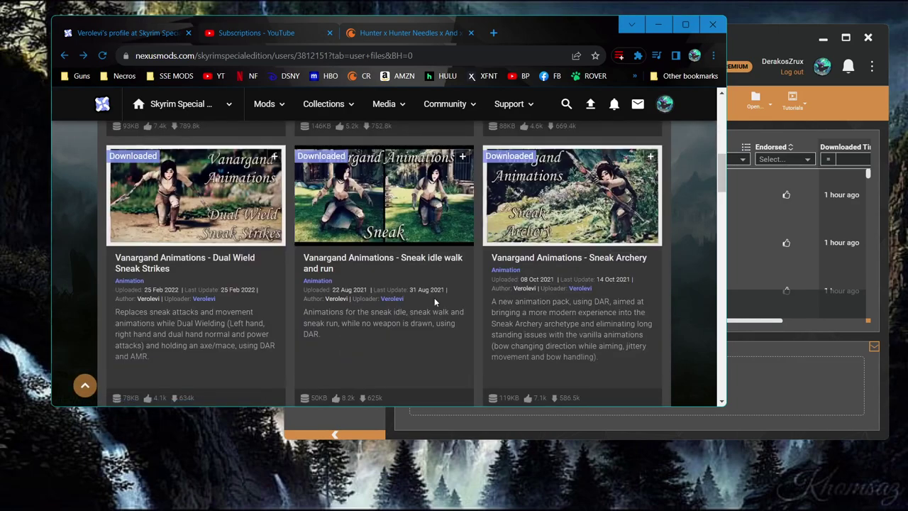
scroll(435, 302, "up", 5)
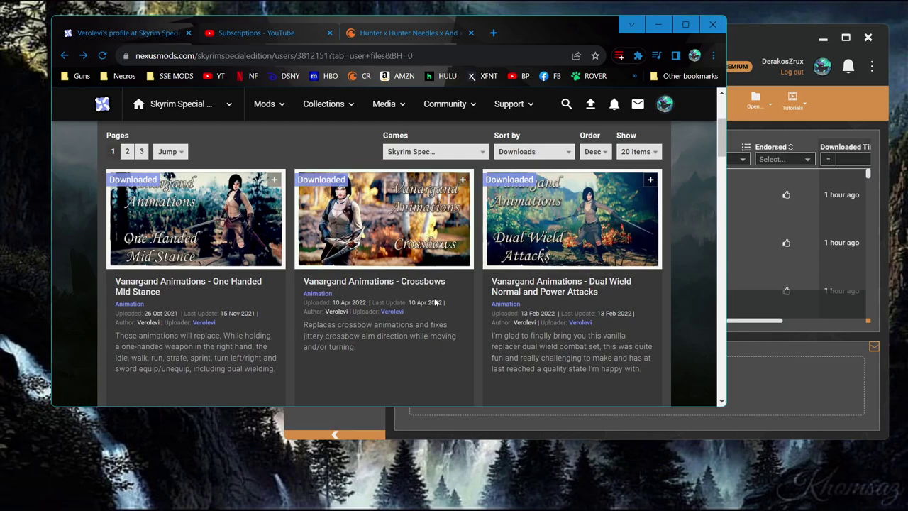
Switch to Vortex and look through the list of enabled plugins
left_click(863, 93)
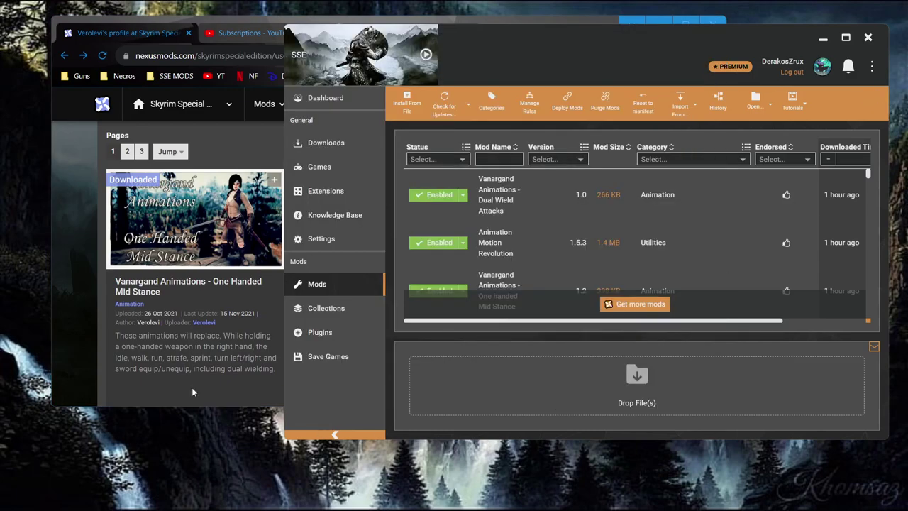
left_click(319, 332)
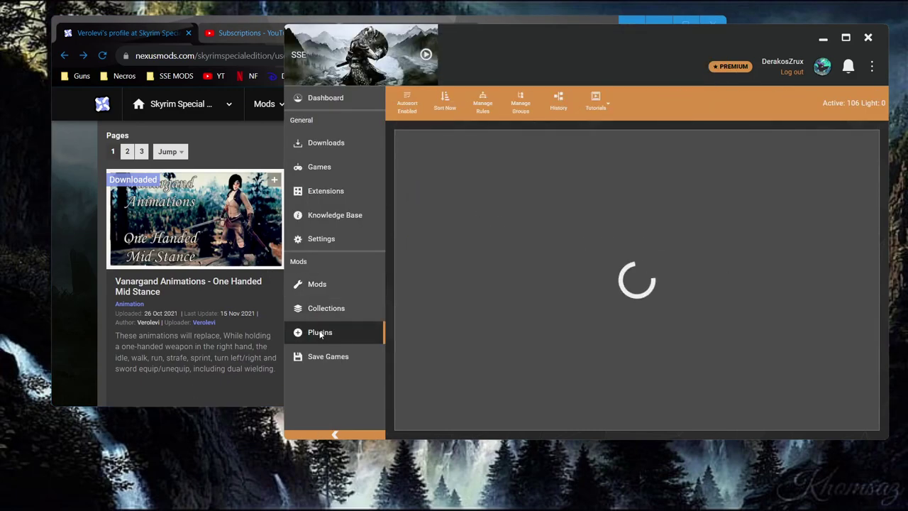
scroll(458, 281, "down", 3)
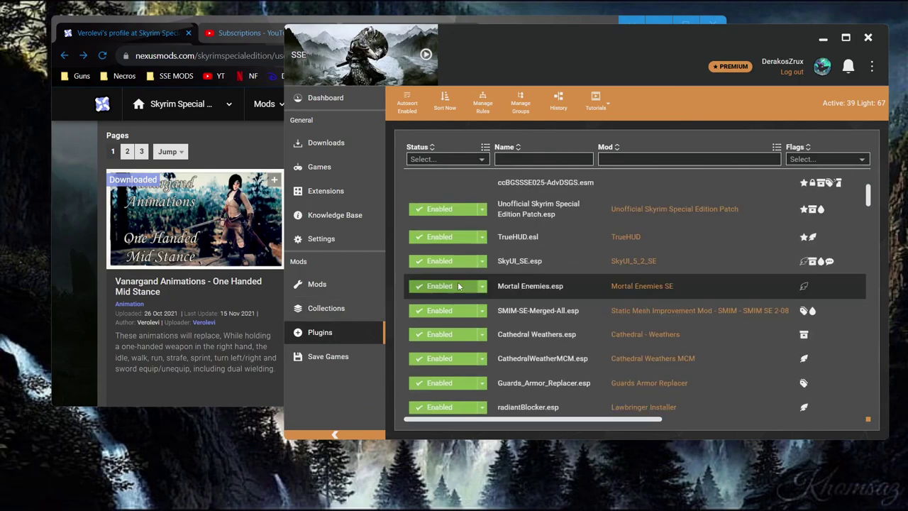
scroll(458, 281, "up", 3)
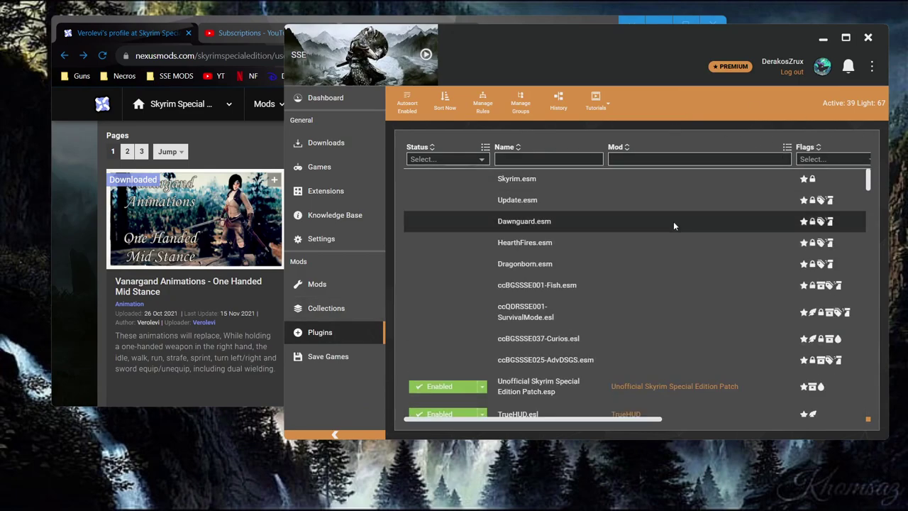
Switch back to the browser and show 60 items per page in the author's file list
left_click(76, 245)
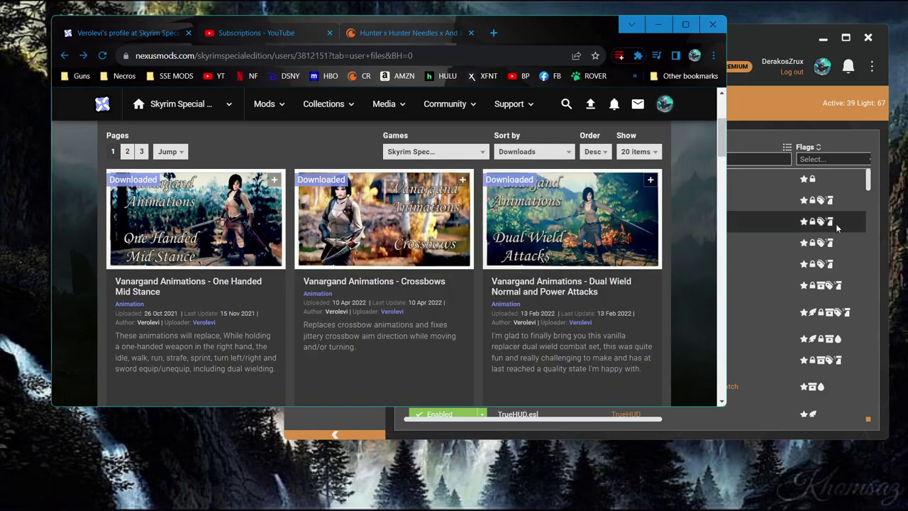
scroll(574, 319, "up", 3)
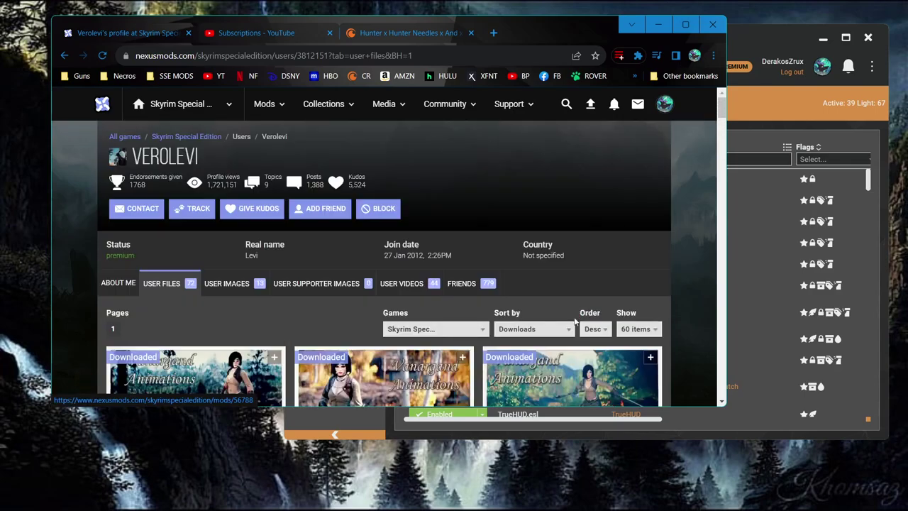
scroll(574, 321, "down", 3)
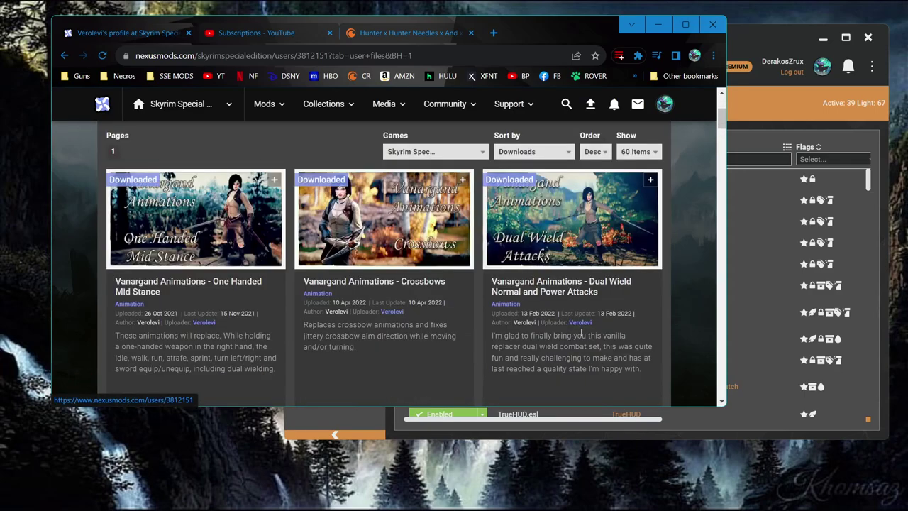
Open the Vanargand Animations - Crossbows mod page and go down to its details
left_click(300, 241)
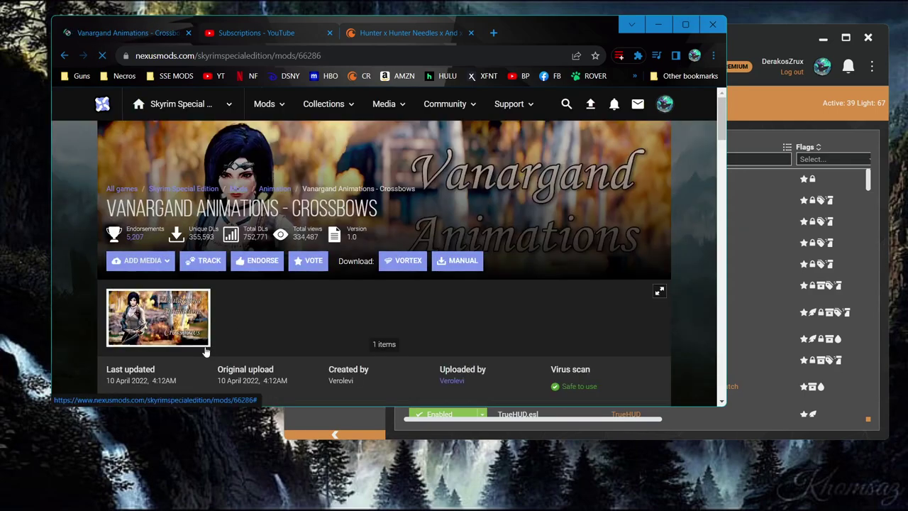
scroll(188, 208, "down", 8)
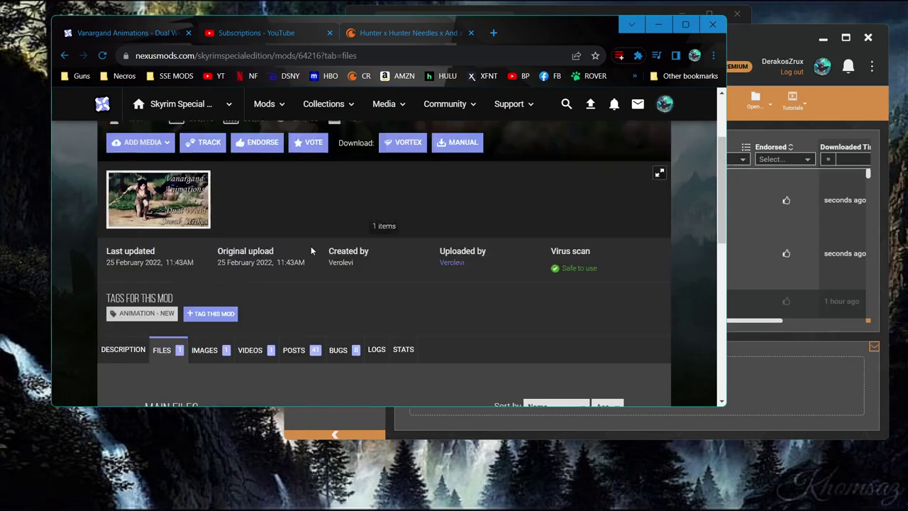
Look over the Dual Wield Sneak Strikes files, check the mod in Vortex's list and return to the author's file list
scroll(311, 246, "down", 2)
left_click(759, 46)
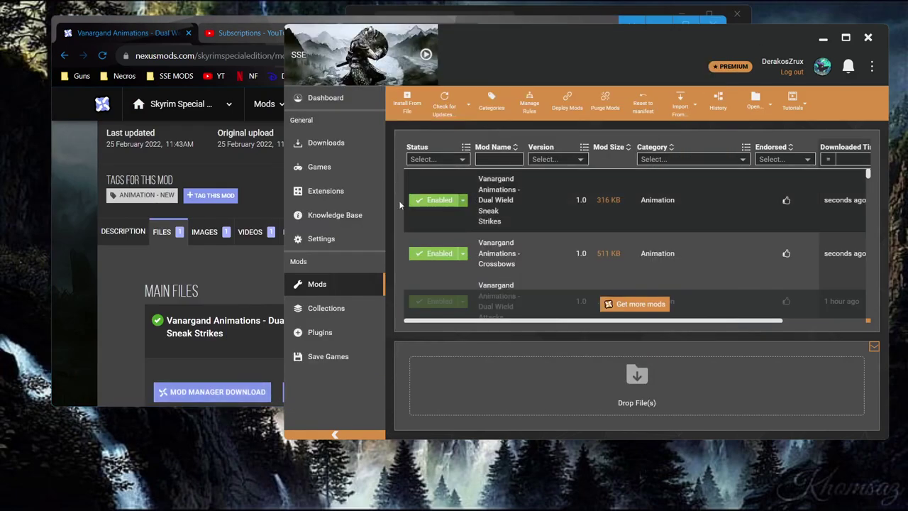
left_click(64, 179)
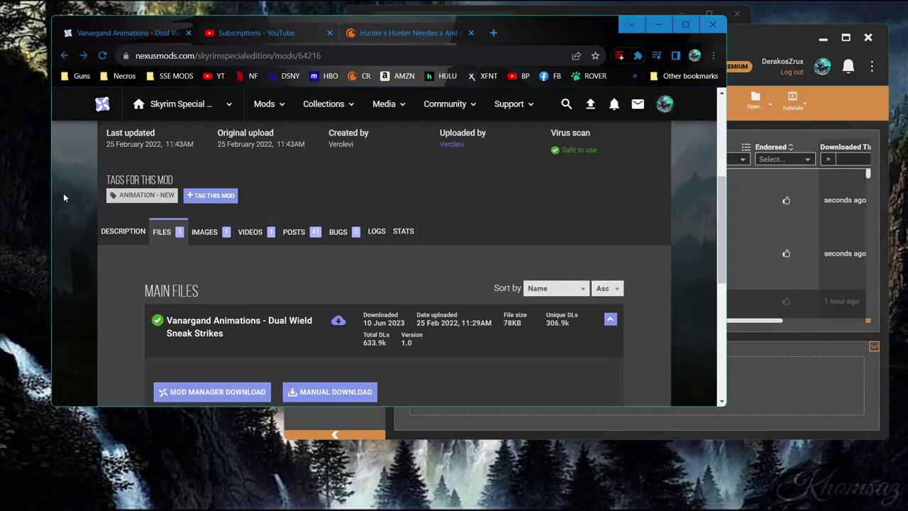
scroll(66, 202, "up", 3)
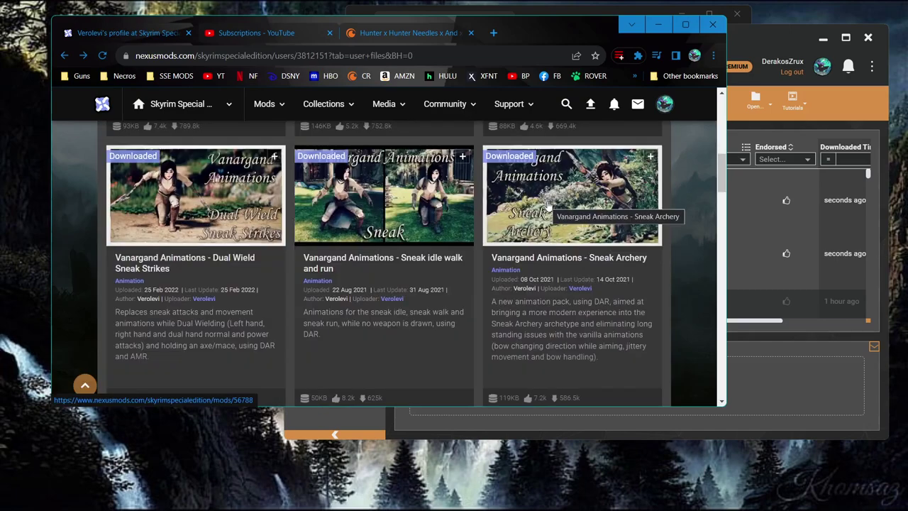
Install Vanargand Animations - Sneak Archery and One Handed Power Attacks through Vortex and return to the browser
left_click(547, 206)
scroll(339, 341, "down", 10)
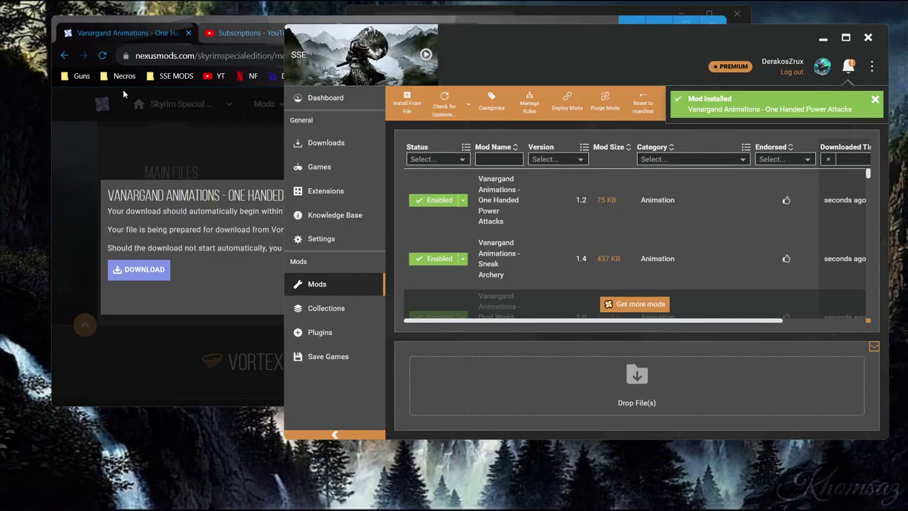
left_click(122, 90)
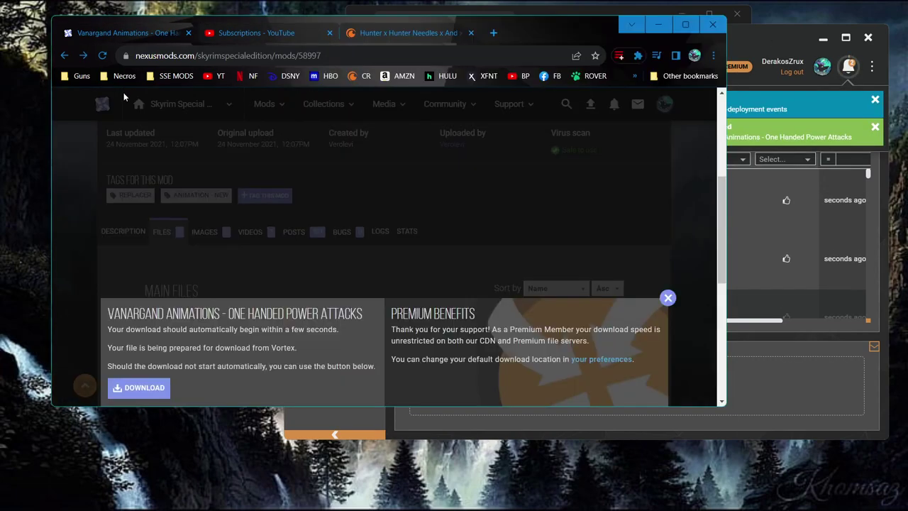
left_click(123, 92)
scroll(585, 176, "down", 3)
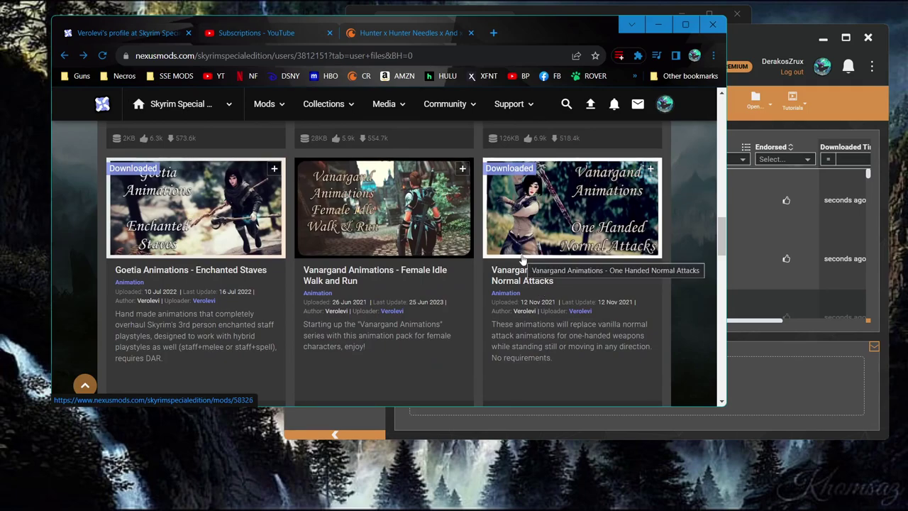
Look through the author's file list and compare it with the installed mods in Vortex
scroll(522, 260, "down", 10)
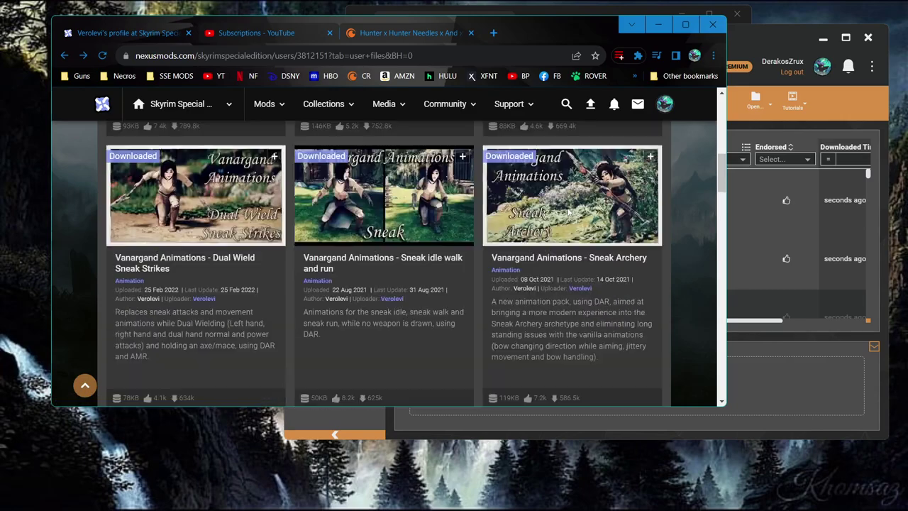
scroll(568, 211, "up", 3)
scroll(568, 211, "down", 3)
left_click(763, 28)
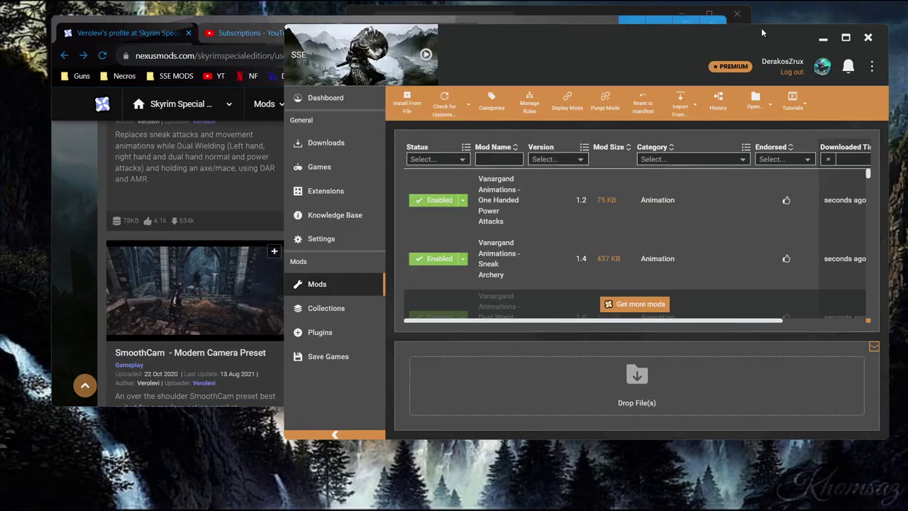
left_click(134, 42)
Open the Vanargand Animations - Archery mod page, download its file through Vortex and return to the browser
left_click(489, 356)
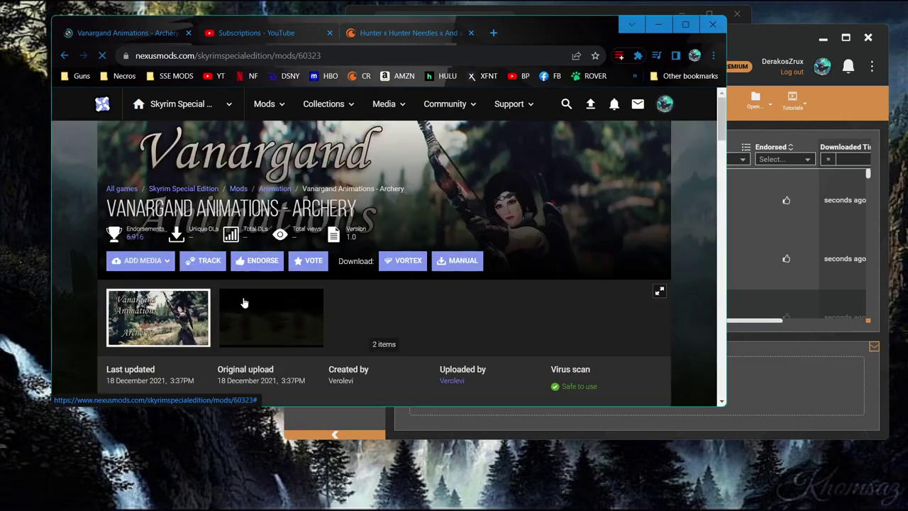
scroll(486, 355, "down", 10)
scroll(484, 354, "up", 10)
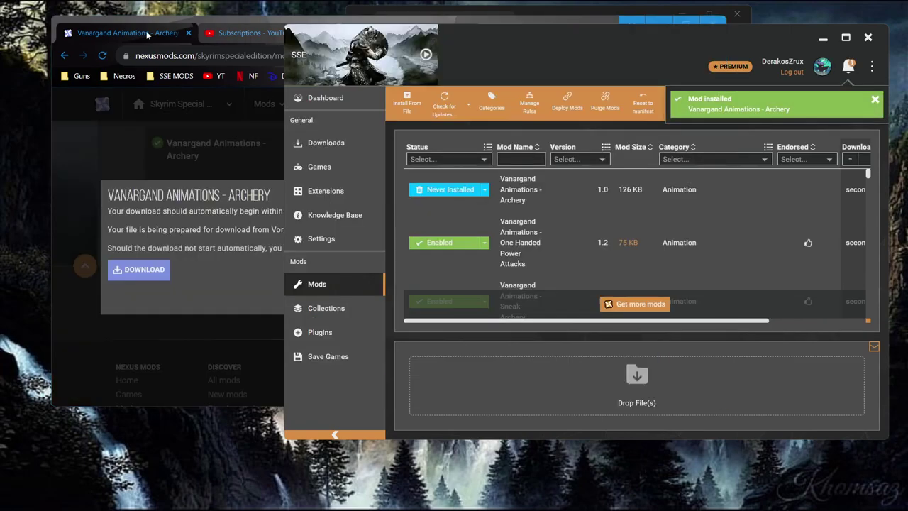
left_click(147, 34)
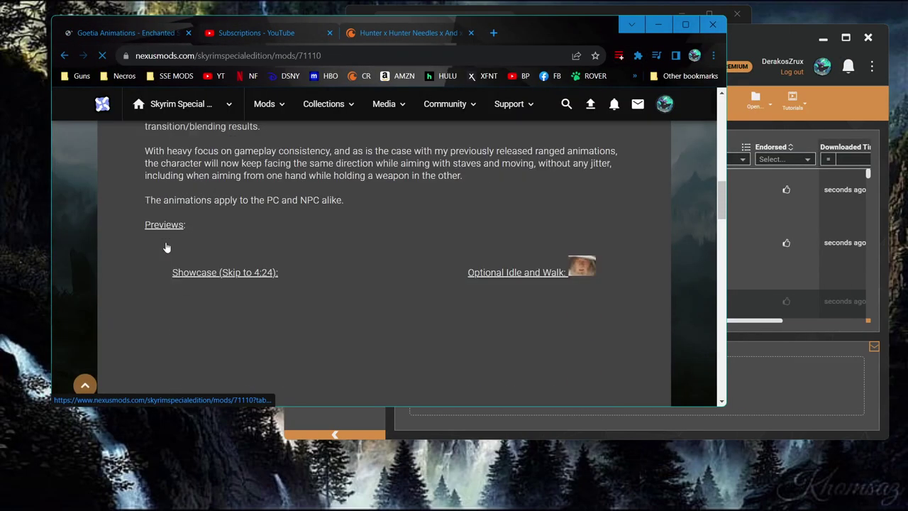
Open Goetia Animations - Enchanted Staves and watch the preview video of its optional out-of-combat movement
scroll(167, 247, "down", 3)
scroll(167, 246, "up", 2)
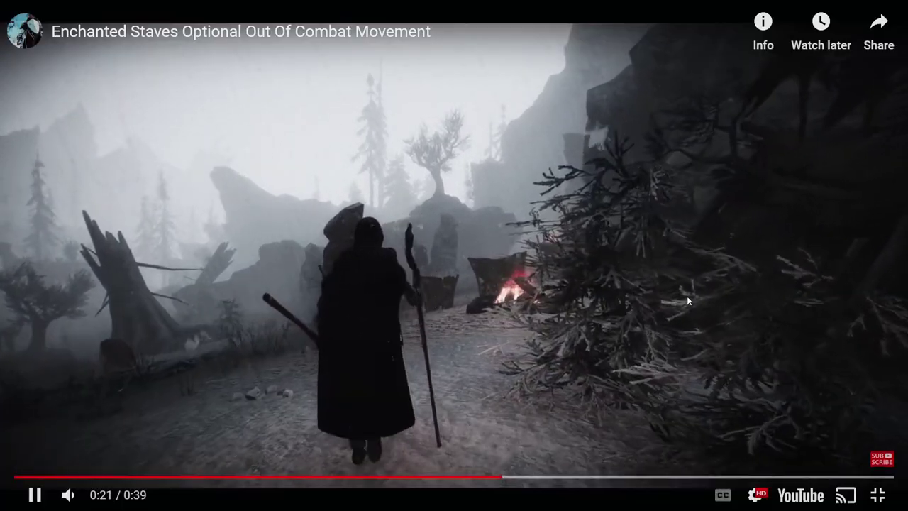
left_click(765, 473)
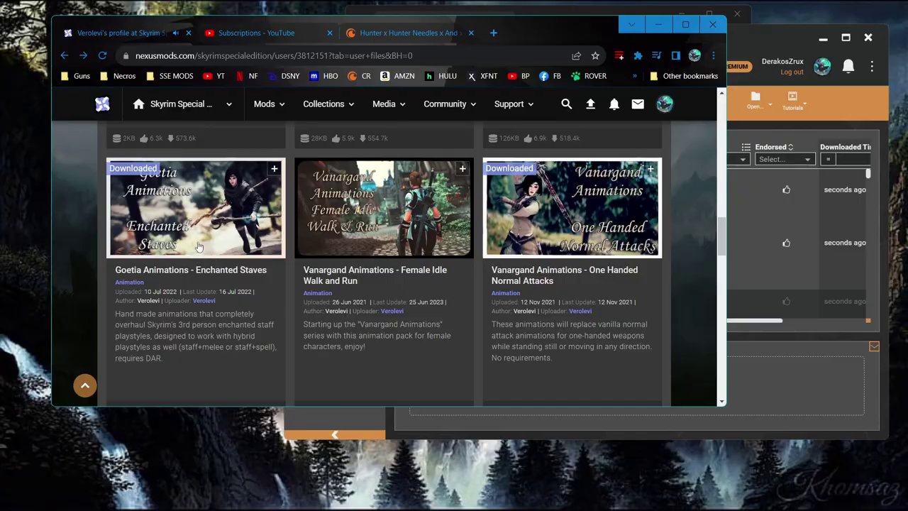
Open the files of Goetia Animations - Enchanted Staves and download the mod through Vortex
left_click(186, 234)
scroll(185, 232, "down", 3)
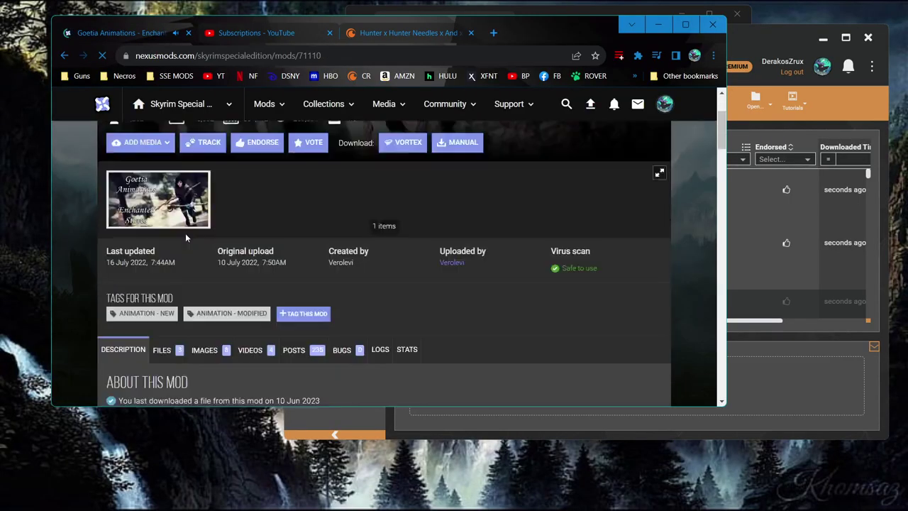
left_click(164, 297)
left_click(226, 277)
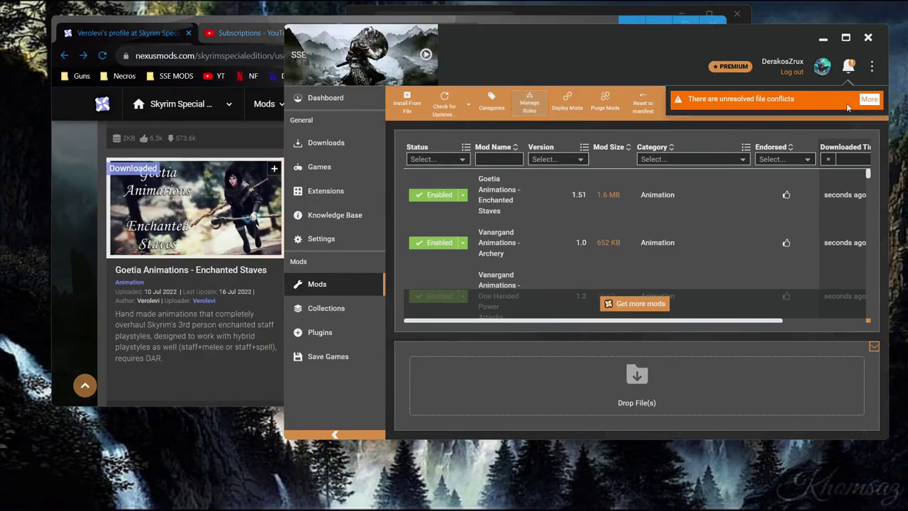
Resolve the file conflict in Vortex by loading Goetia Animations - Enchanted Staves before Weapon Styles for IED, and save the rule
left_click(868, 99)
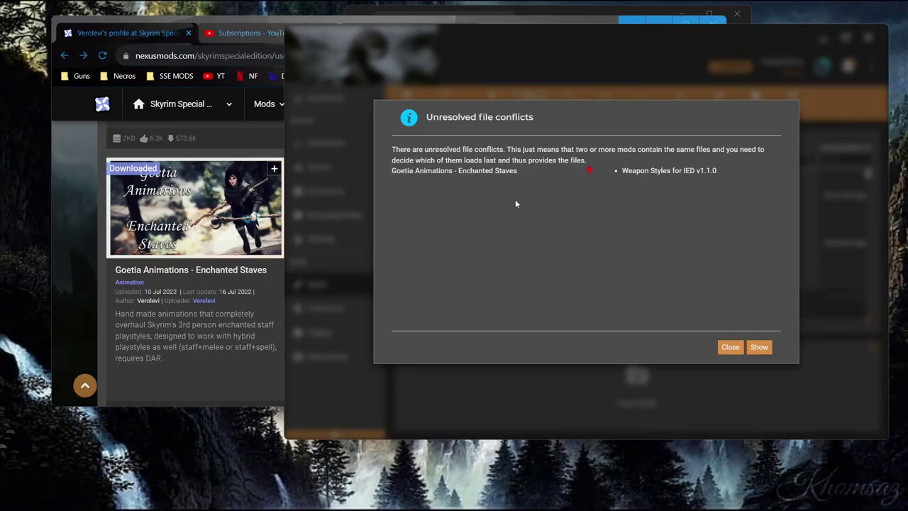
left_click(760, 347)
mouse_move(630, 177)
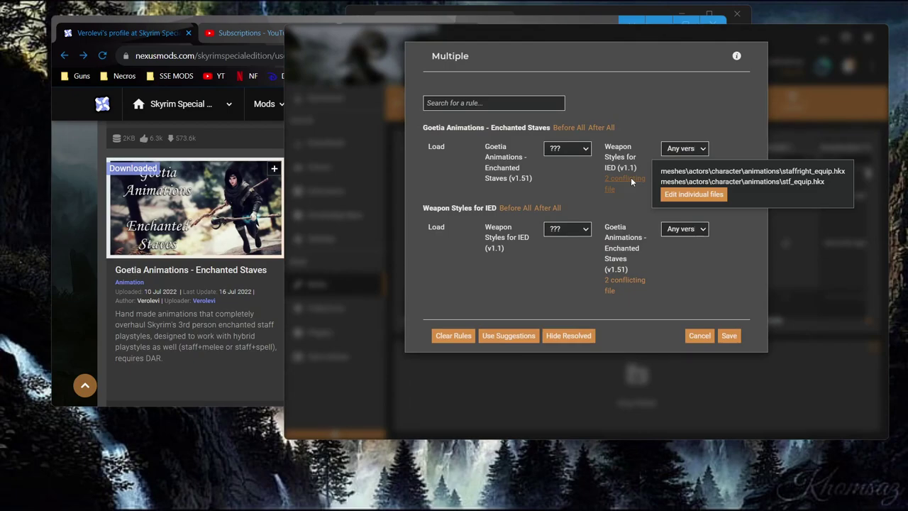
left_click(570, 151)
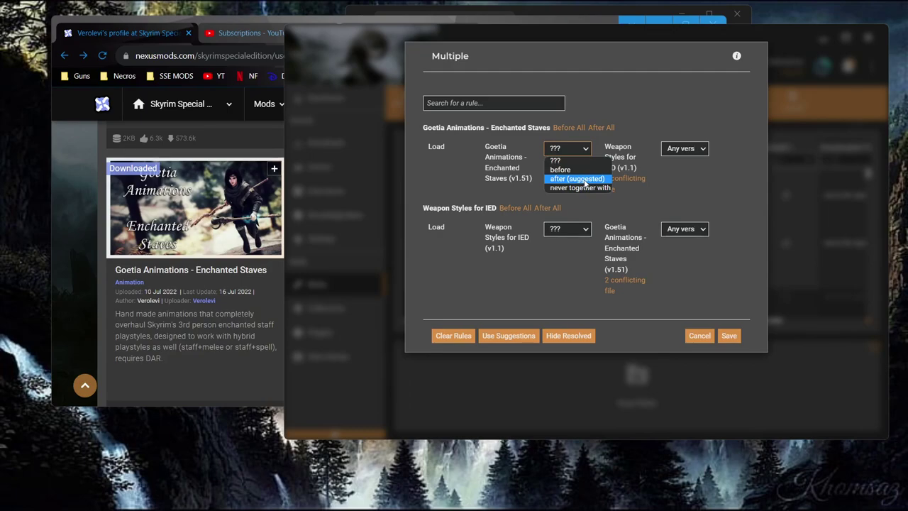
left_click(563, 169)
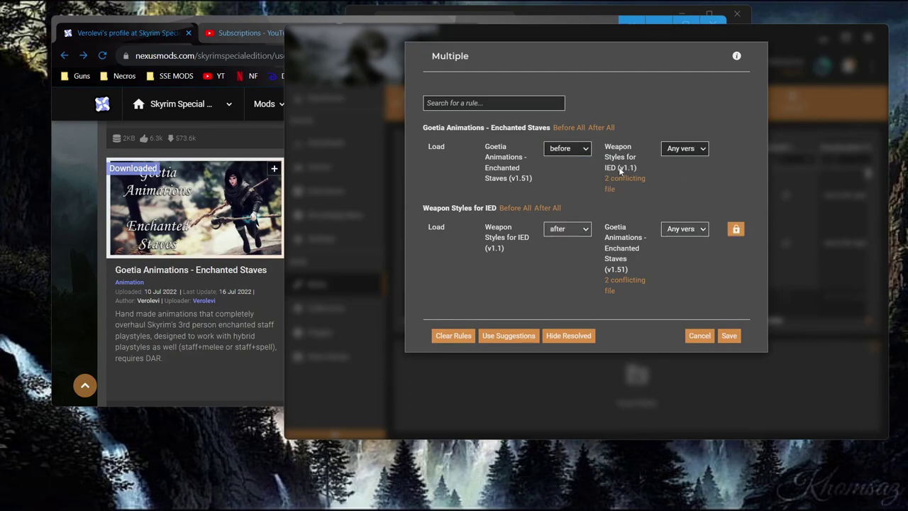
left_click(729, 336)
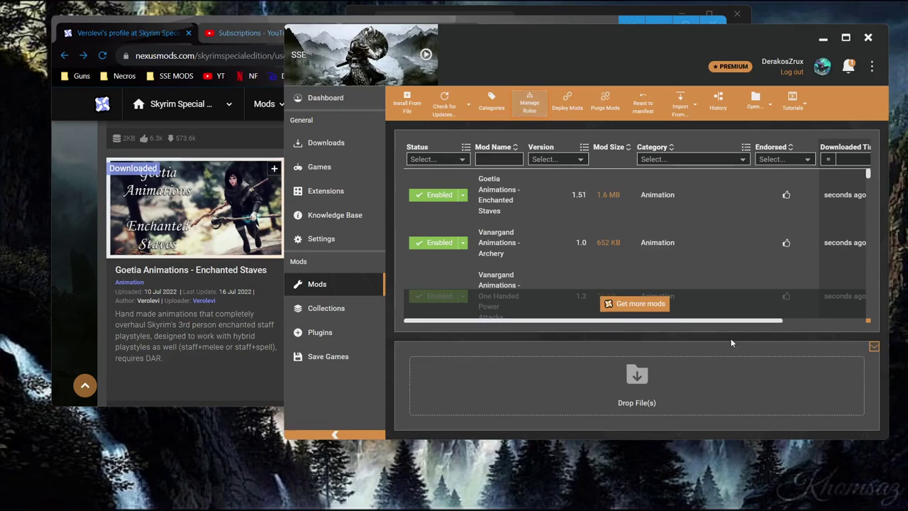
Switch to the browser, open Vanargand Animations - Female Idle Walk and Run and go to its Conditional Armor Type Animations requirement
left_click(67, 187)
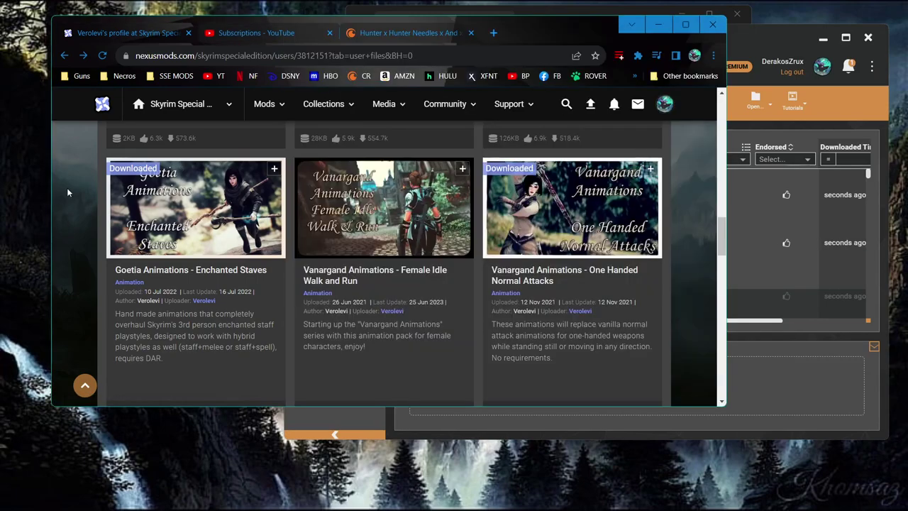
left_click(399, 236)
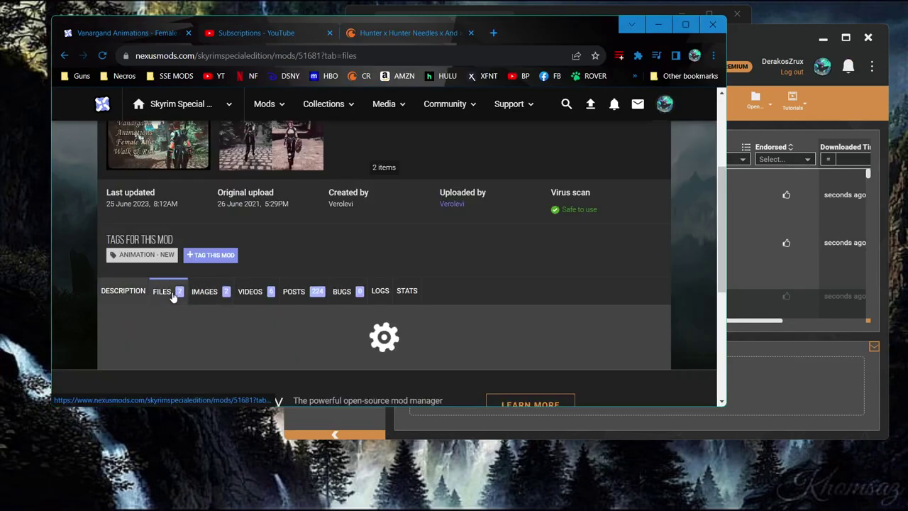
scroll(206, 253, "down", 7)
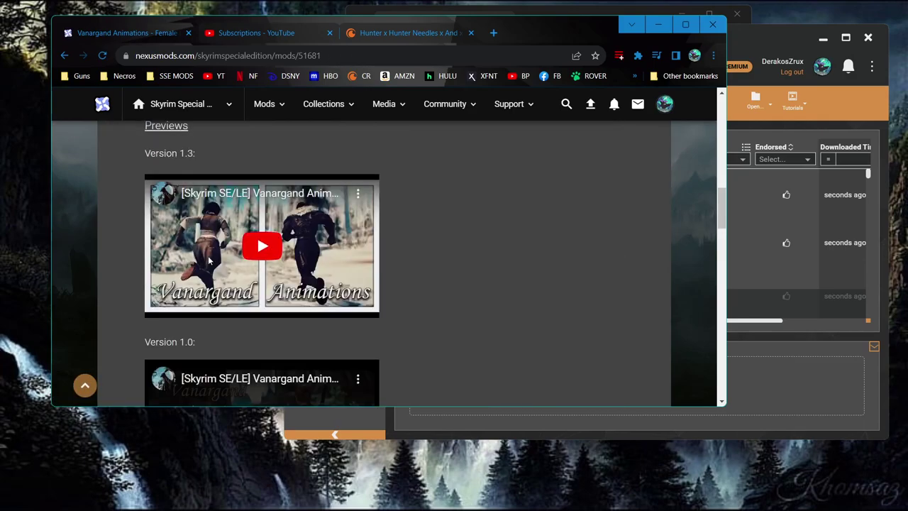
left_click(227, 313)
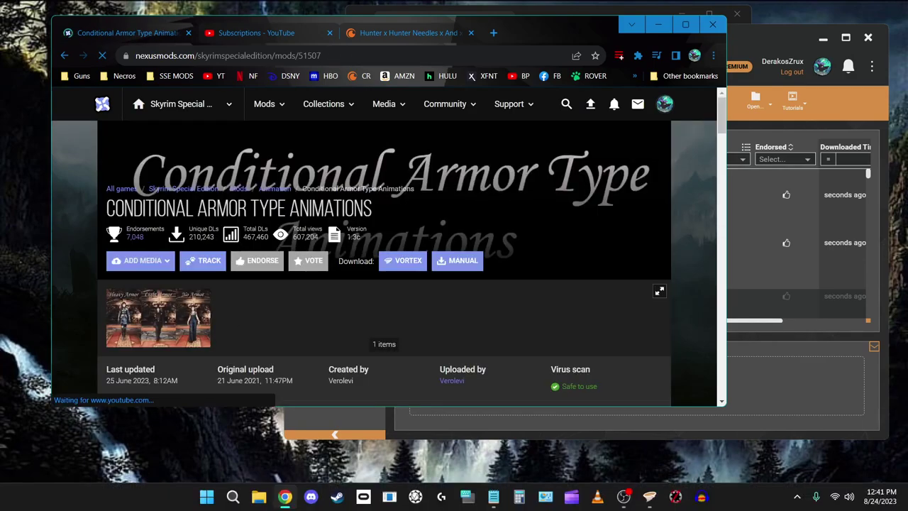
Read the Conditional Armor Type Animations description, covering its requirement, installation, usage and list of addons
scroll(227, 316, "down", 3)
scroll(226, 319, "down", 2)
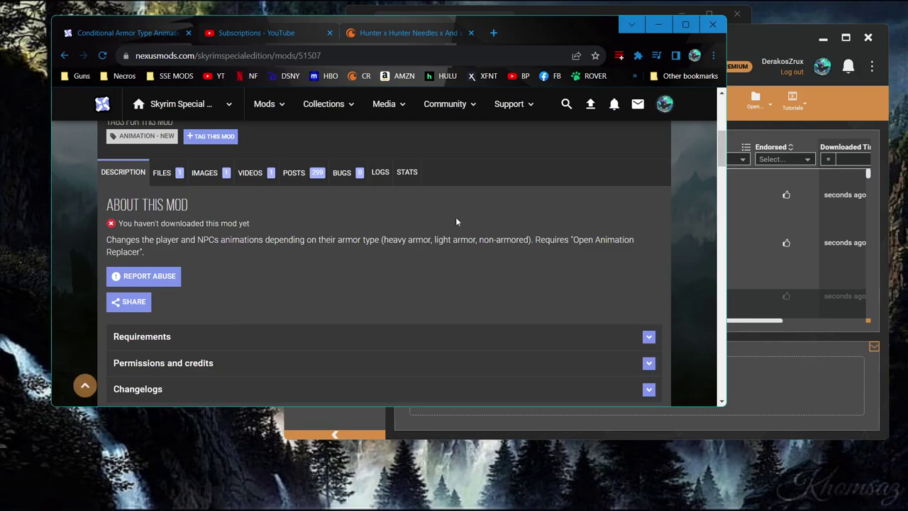
scroll(461, 205, "down", 1)
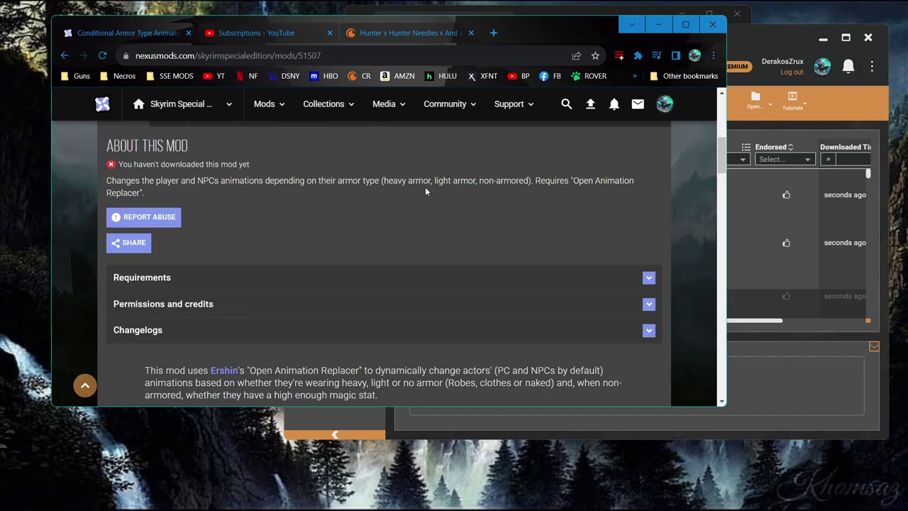
scroll(426, 191, "down", 3)
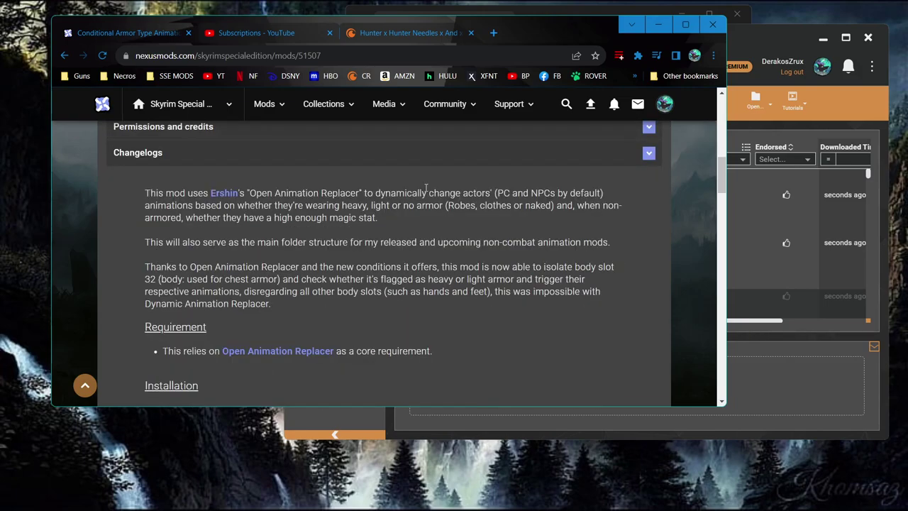
scroll(425, 187, "down", 2)
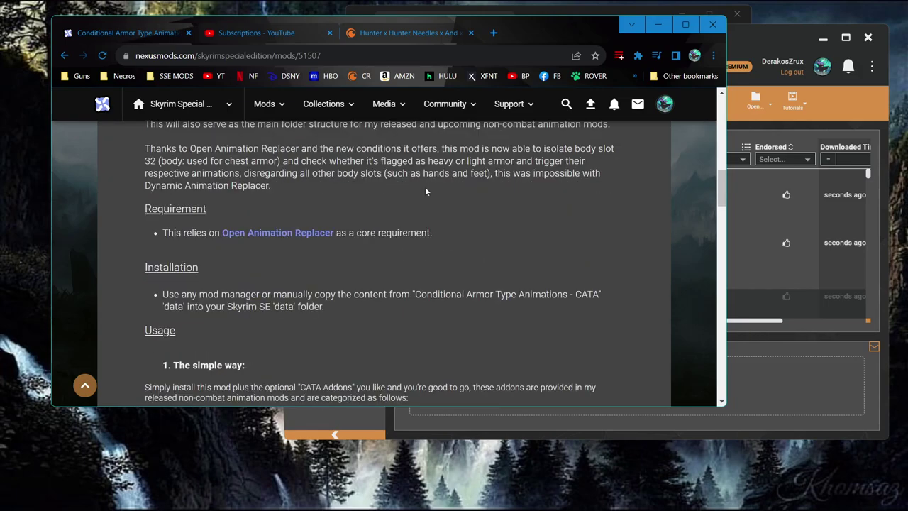
scroll(426, 190, "up", 2)
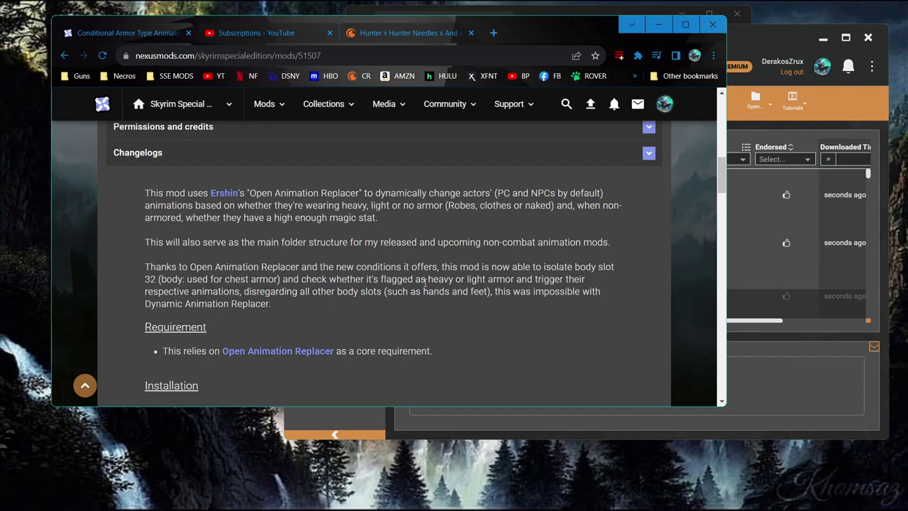
scroll(424, 282, "down", 10)
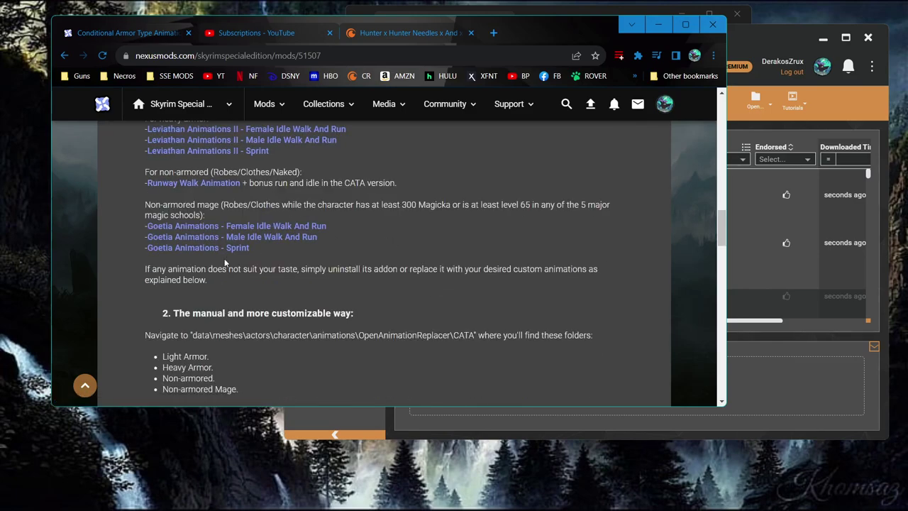
Install the optional CATA Addon - Vanargand Female idle Walk Run through Vortex and leave its mod page in the browser
scroll(225, 259, "down", 3)
scroll(225, 258, "down", 4)
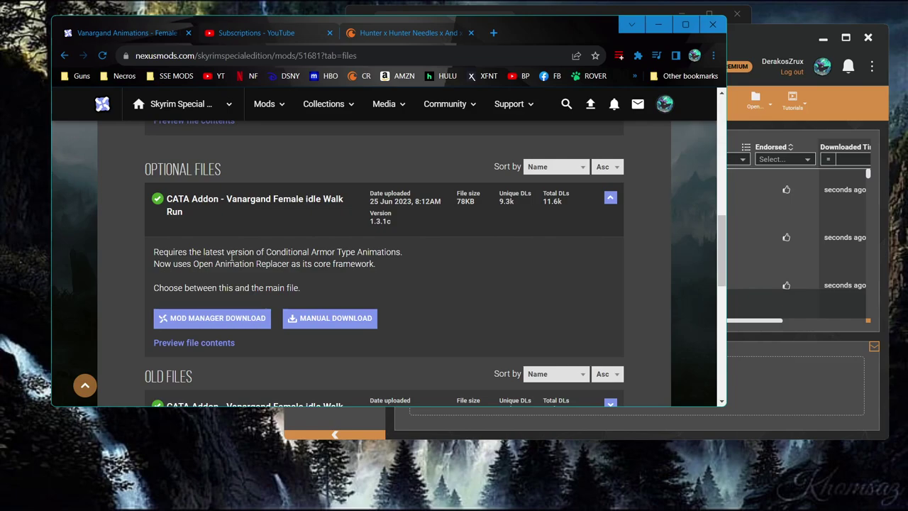
left_click(230, 321)
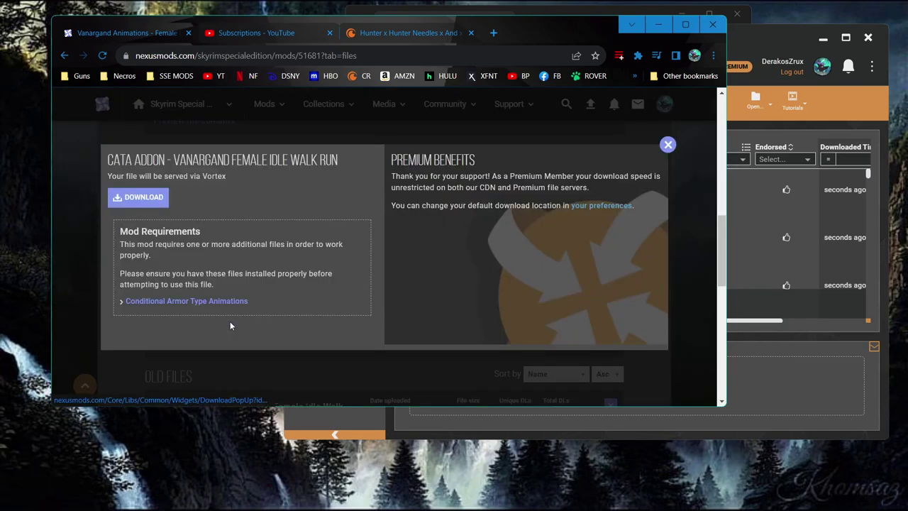
left_click(788, 32)
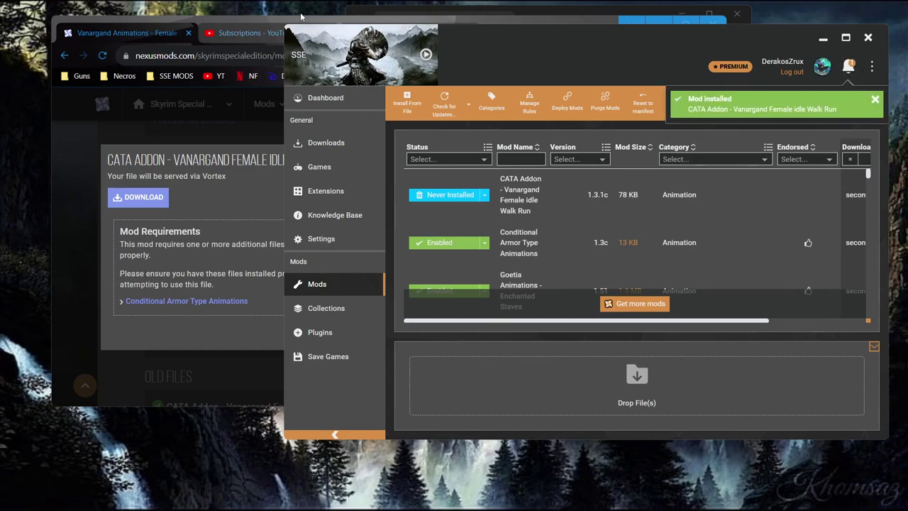
left_click(92, 145)
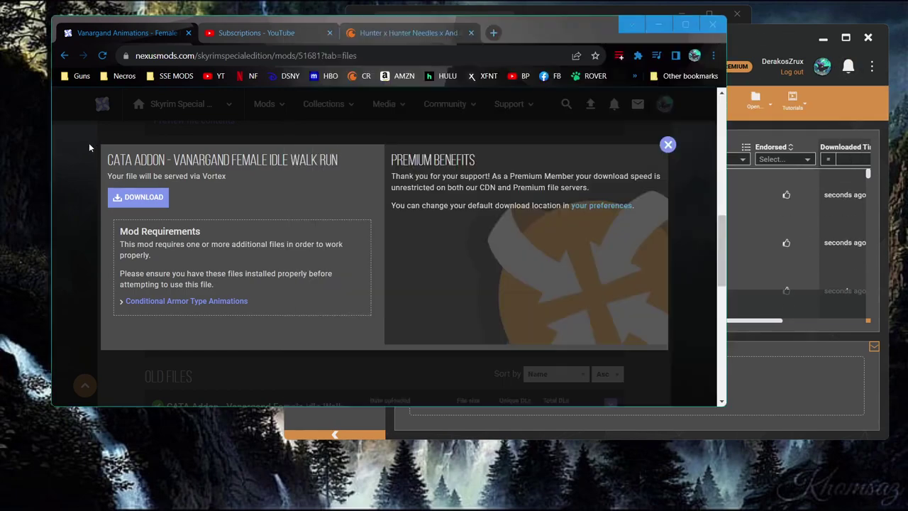
key("alt+Left")
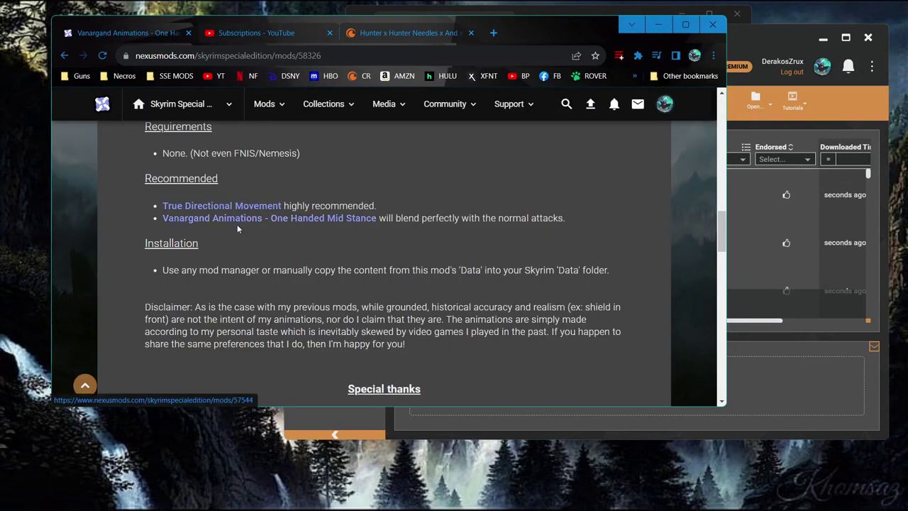
Go to the requirements of the Randomized Normal Attack mod and open Believable weapons in a new tab
left_click(236, 223)
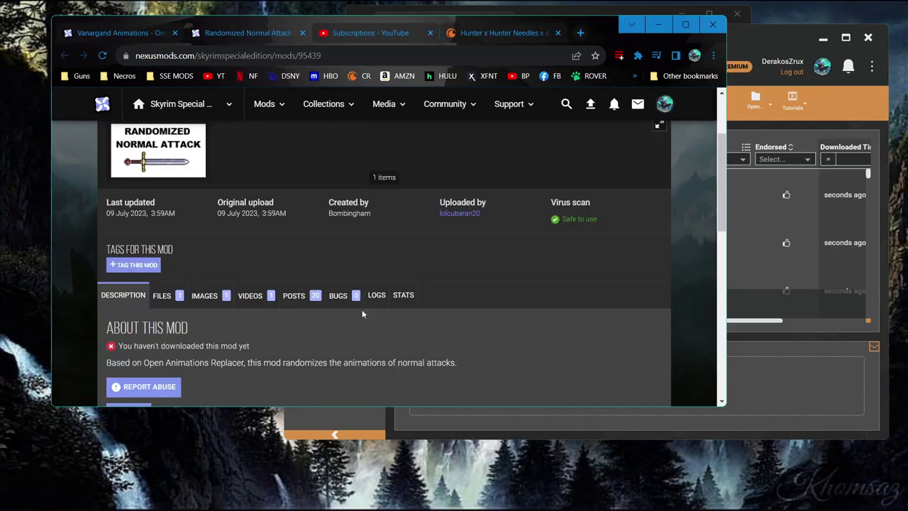
scroll(361, 312, "down", 1)
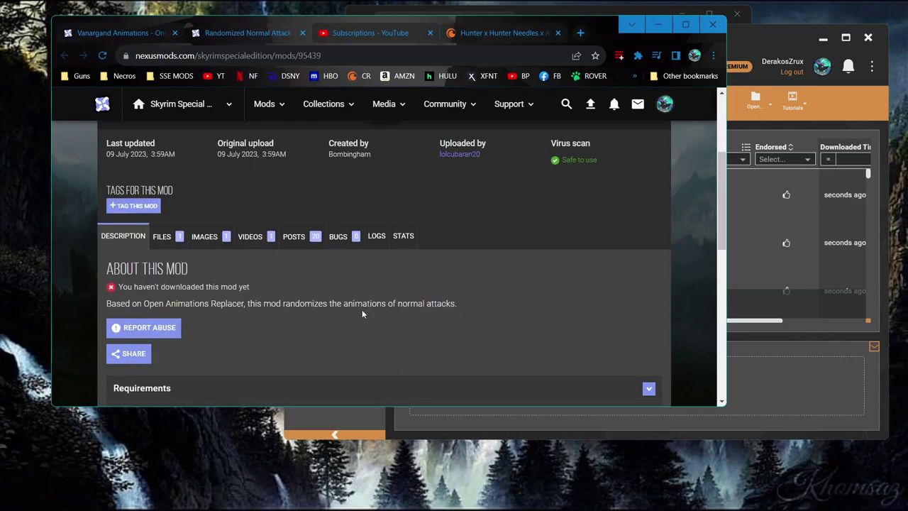
scroll(363, 312, "down", 3)
left_click(174, 210)
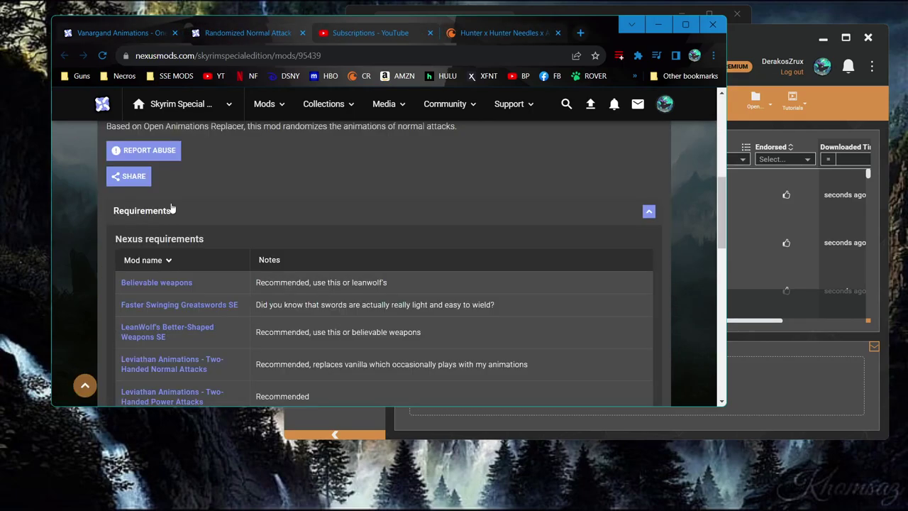
right_click(181, 283)
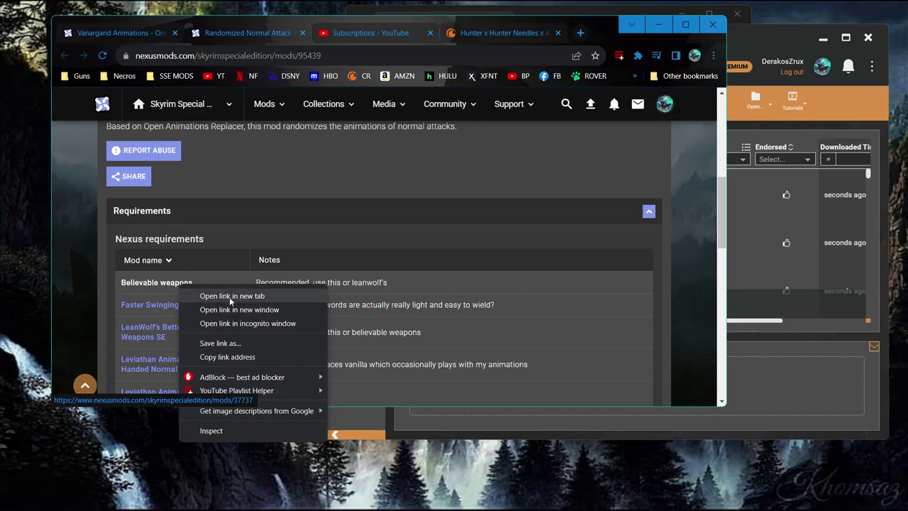
left_click(229, 294)
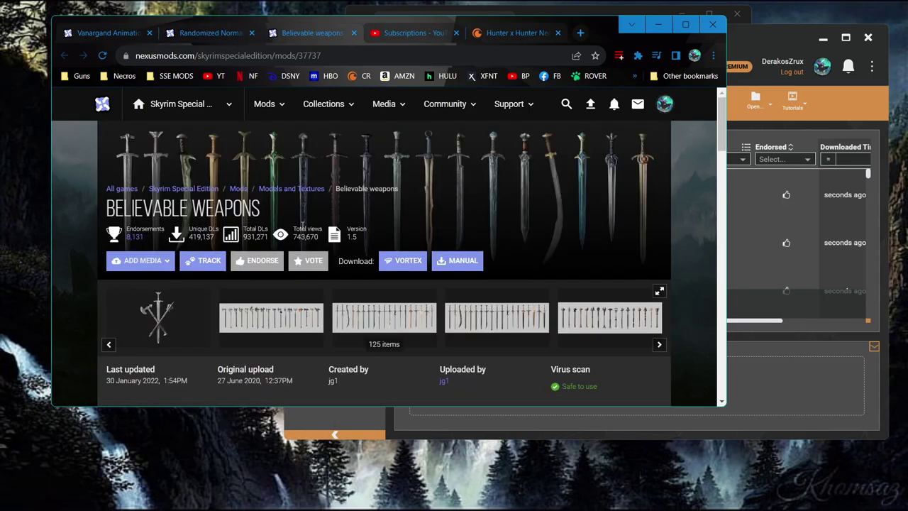
Look through the Believable Weapons image gallery, comparing its battleaxes, sheathed and unsheathed swords and unique weapons
scroll(302, 225, "down", 1)
scroll(302, 225, "up", 1)
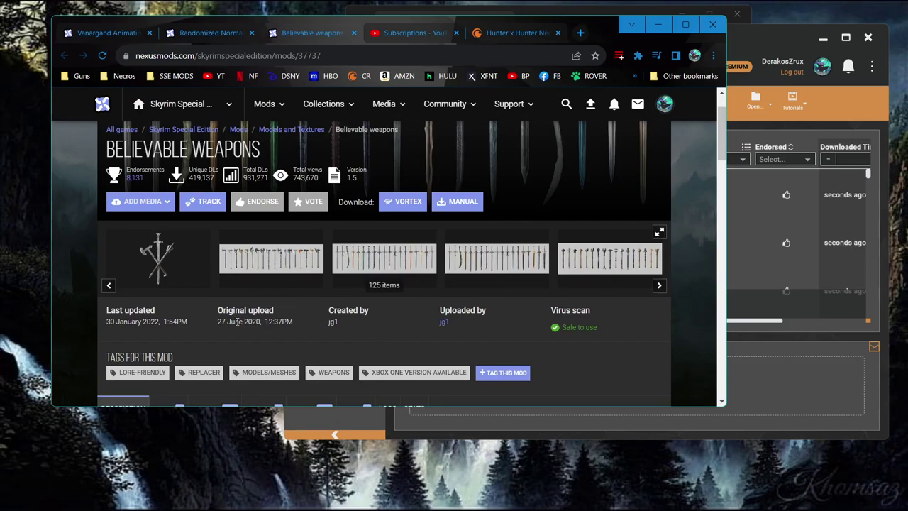
left_click(273, 257)
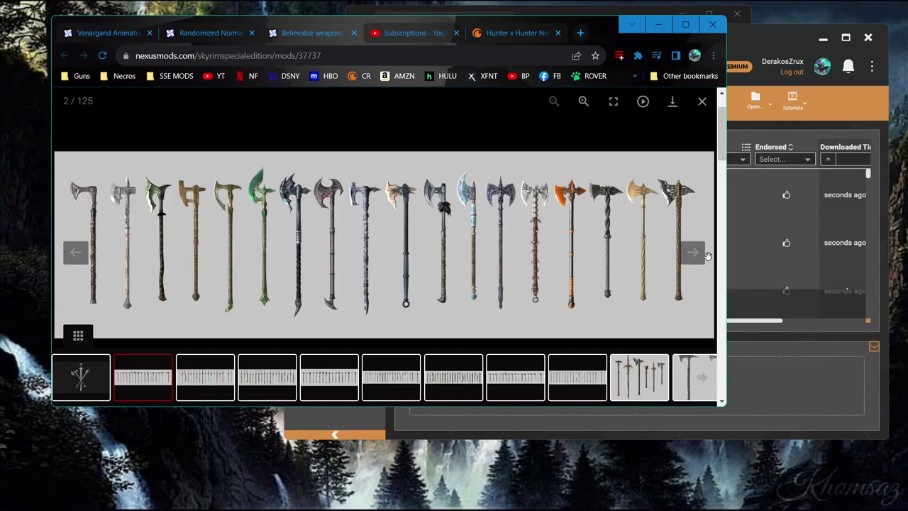
left_click(692, 253)
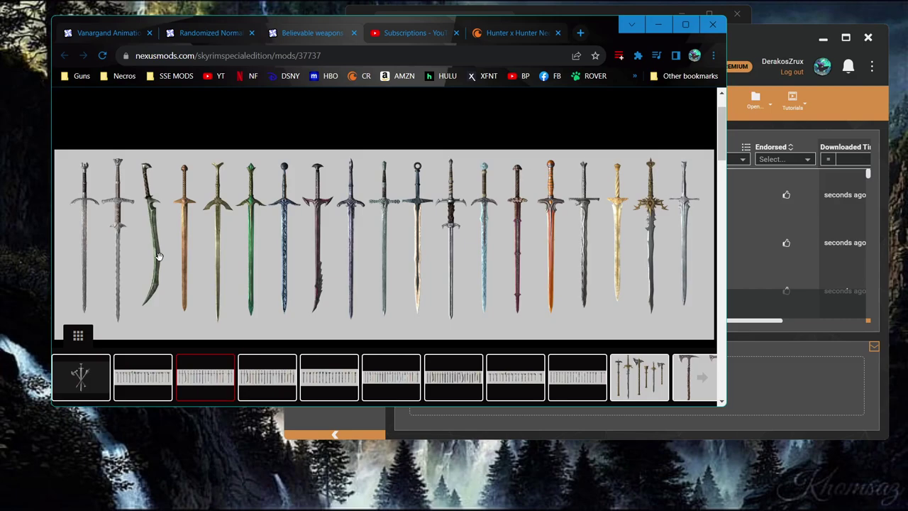
left_click(258, 380)
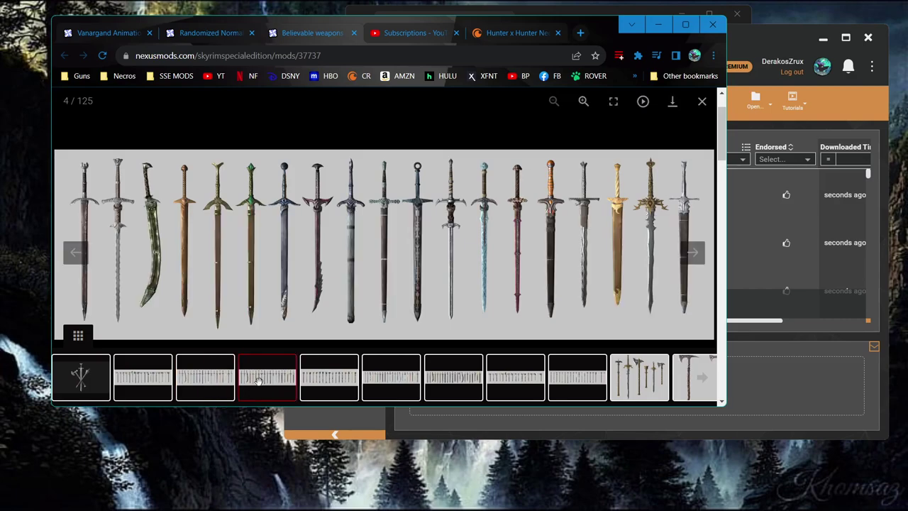
left_click(327, 383)
left_click(127, 393)
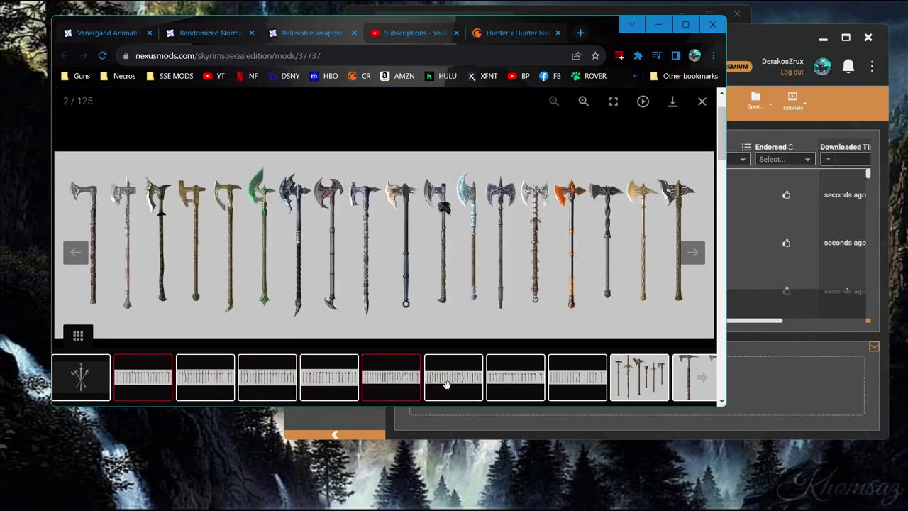
left_click(472, 386)
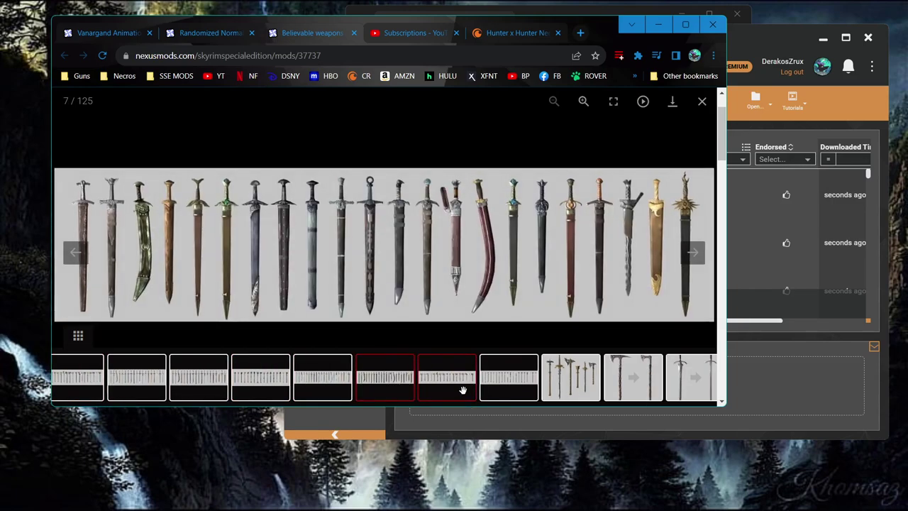
left_click(327, 383)
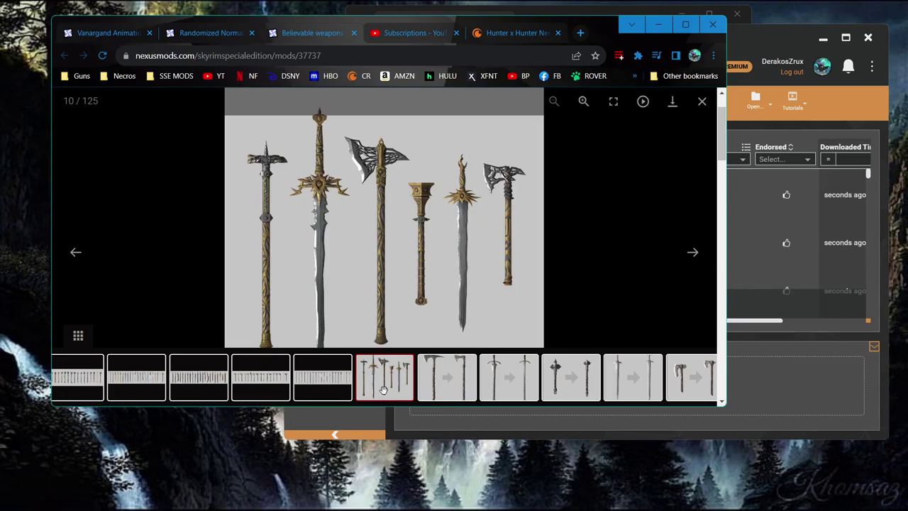
key("Escape")
Read the Items section of the Believable Weapons description, covering the battleaxes, greatswords, maces, swords, war axes and warhammers
scroll(325, 281, "down", 10)
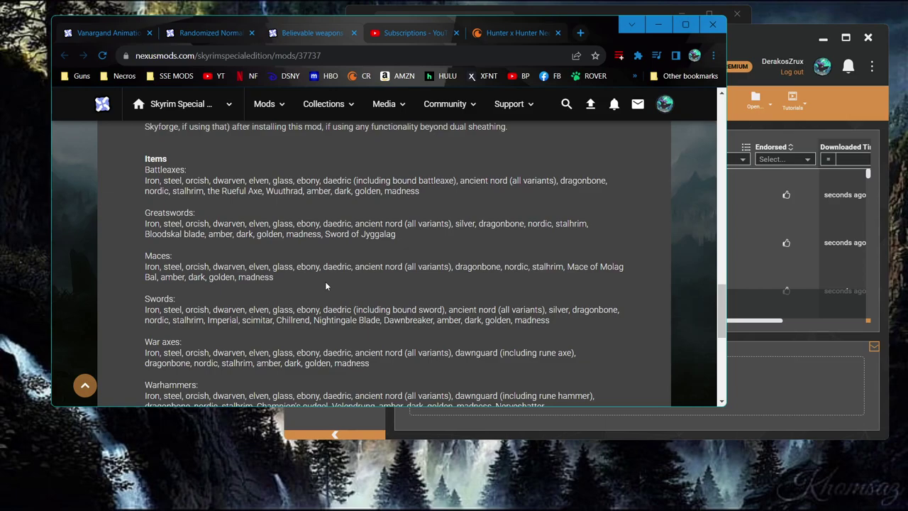
scroll(326, 286, "down", 1)
scroll(326, 285, "down", 1)
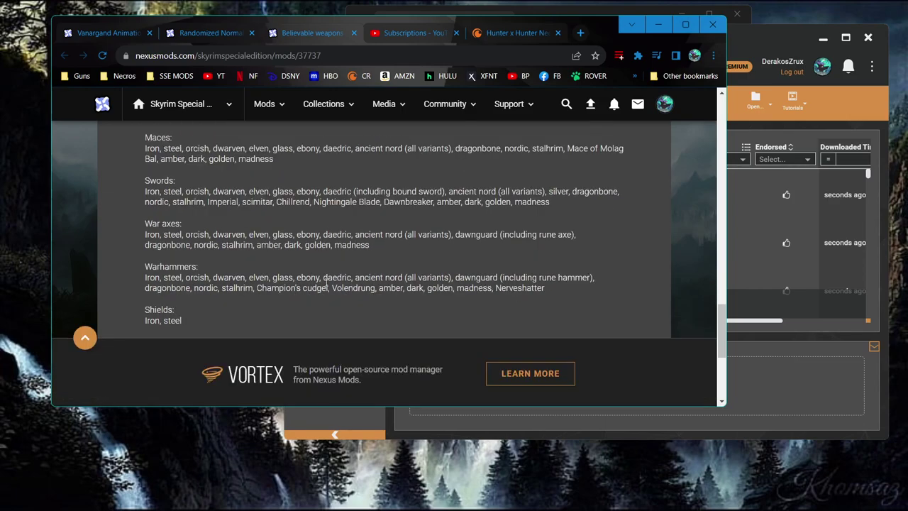
scroll(325, 281, "up", 4)
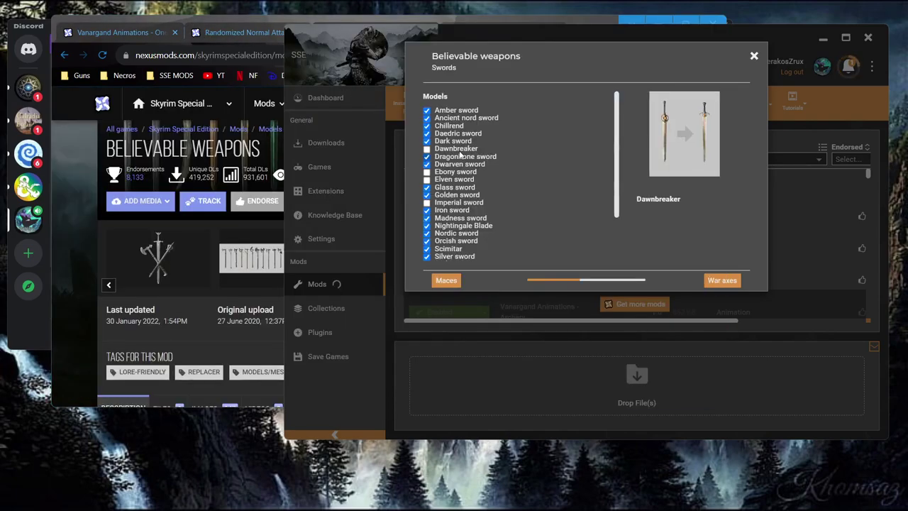
Check the compatibility section and old files of Ancient Nord Stalhrim in the browser, and return to its description
left_click(462, 151)
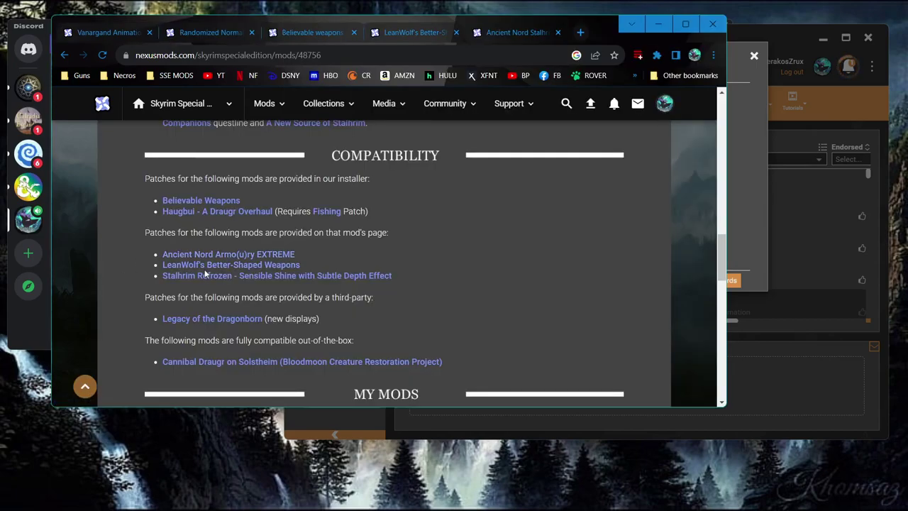
scroll(253, 338, "up", 2)
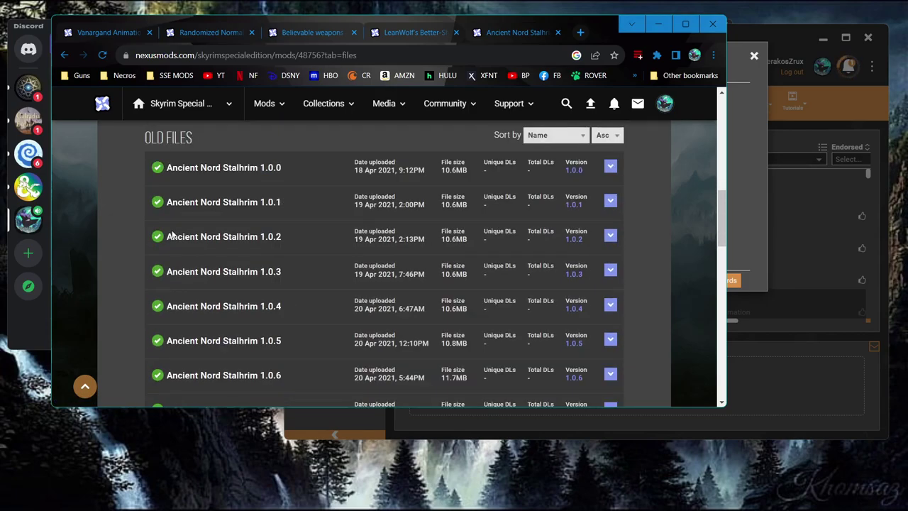
scroll(173, 234, "up", 4)
left_click(123, 175)
Switch to Vortex and cancel the running Believable weapons installation
left_click(753, 118)
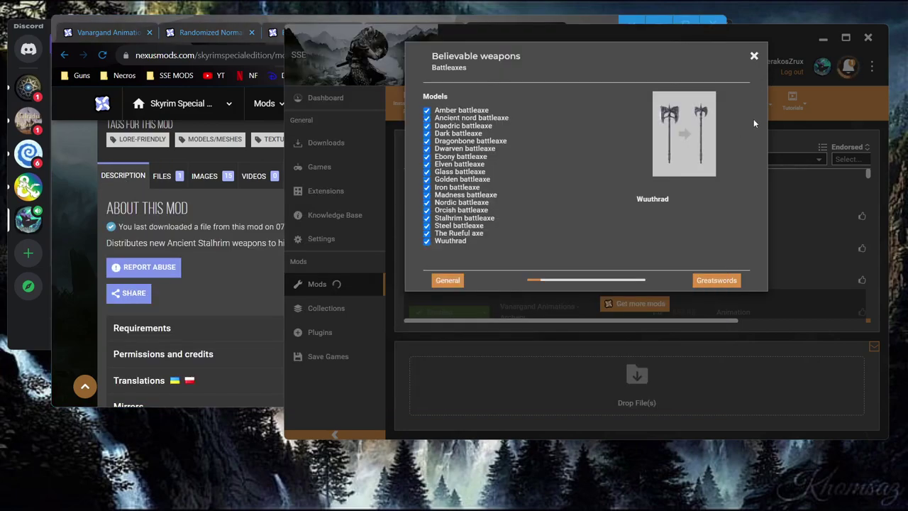
left_click(753, 55)
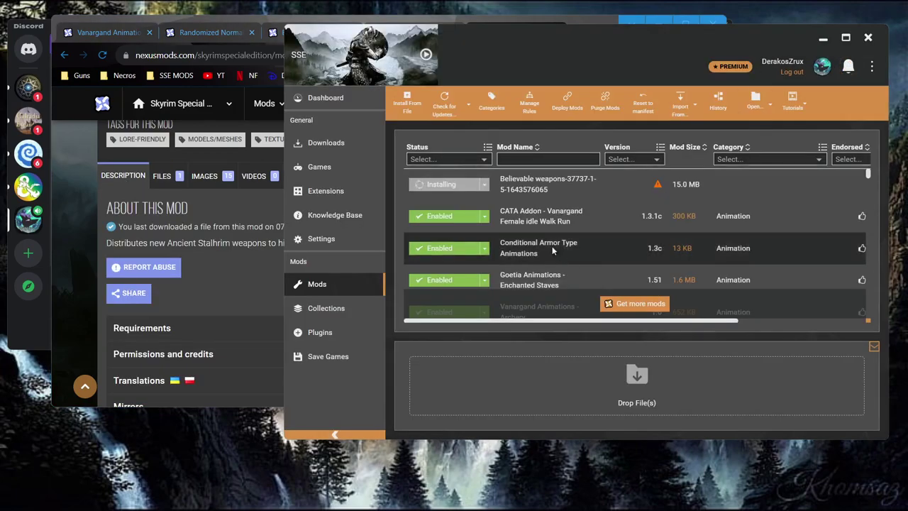
scroll(564, 253, "down", 1)
Filter the mods by the name "better" and remove LWs BSW Orcish Greatsword inventory fix - sheath
left_click(528, 162)
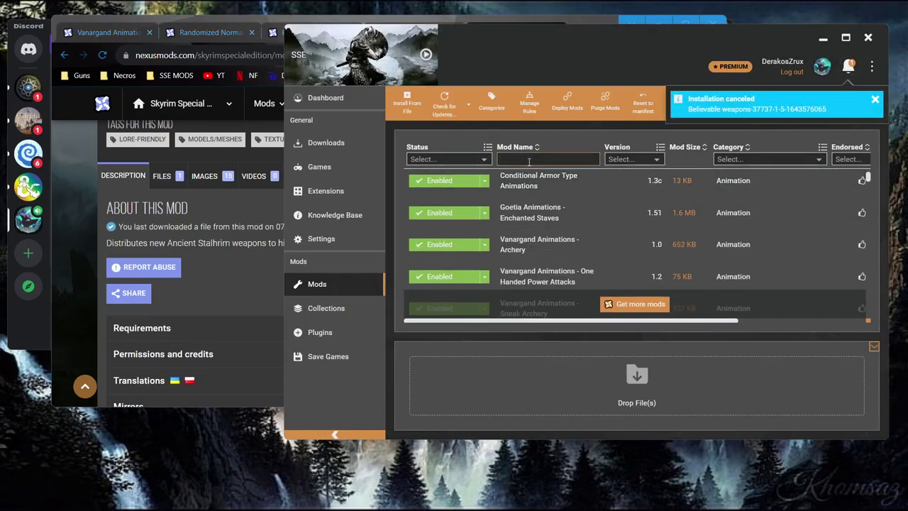
type("better")
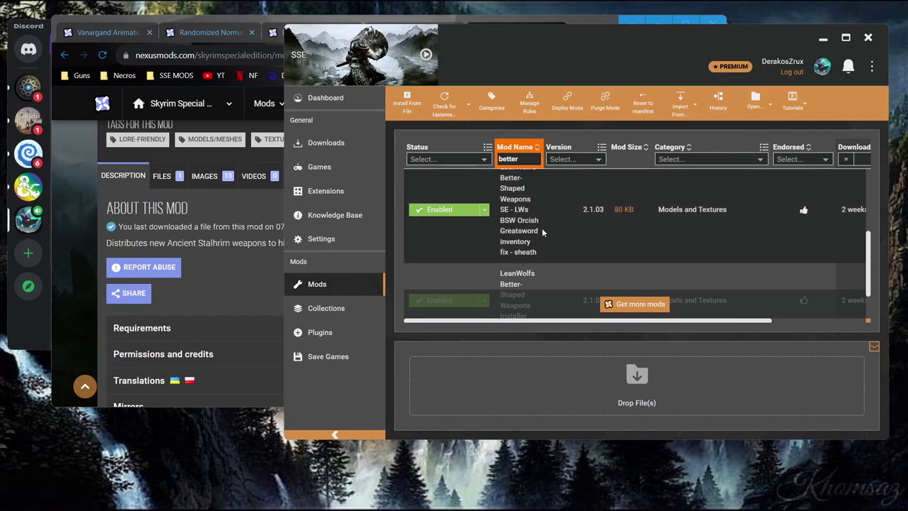
right_click(542, 228)
left_click(582, 253)
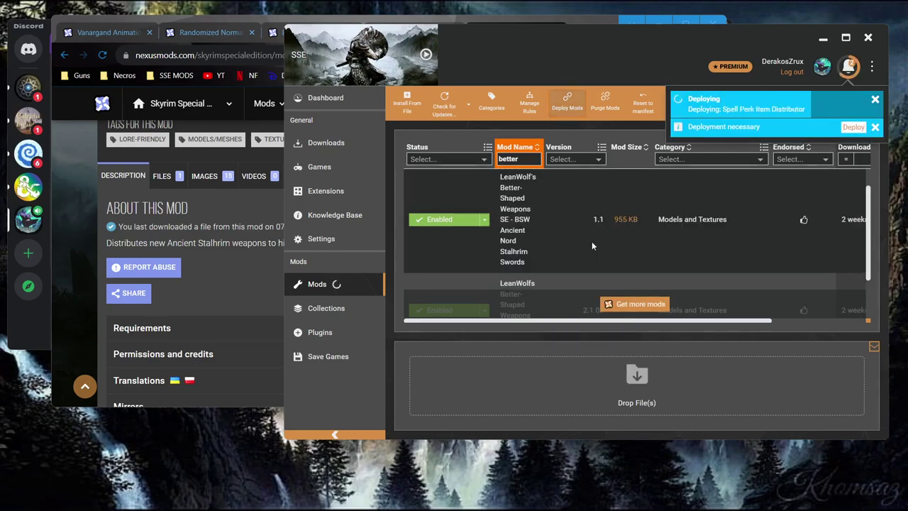
right_click(567, 223)
left_click(618, 230)
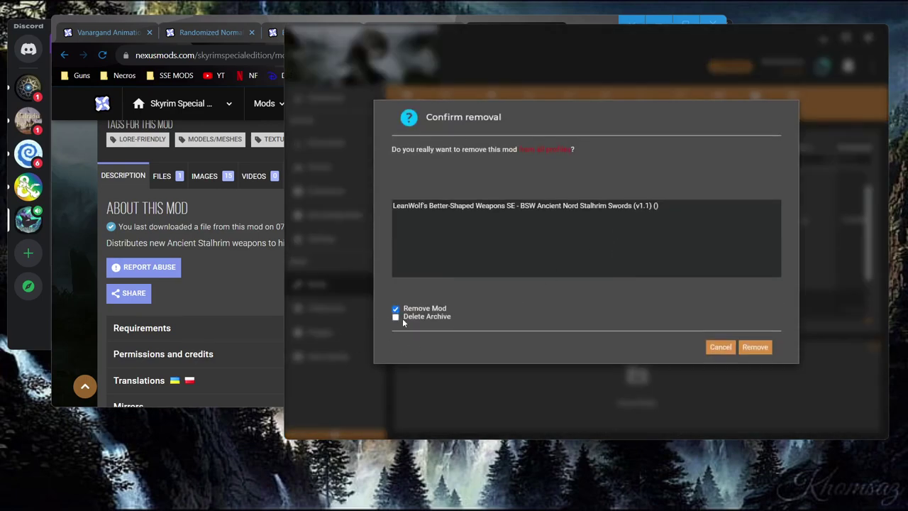
left_click(732, 346)
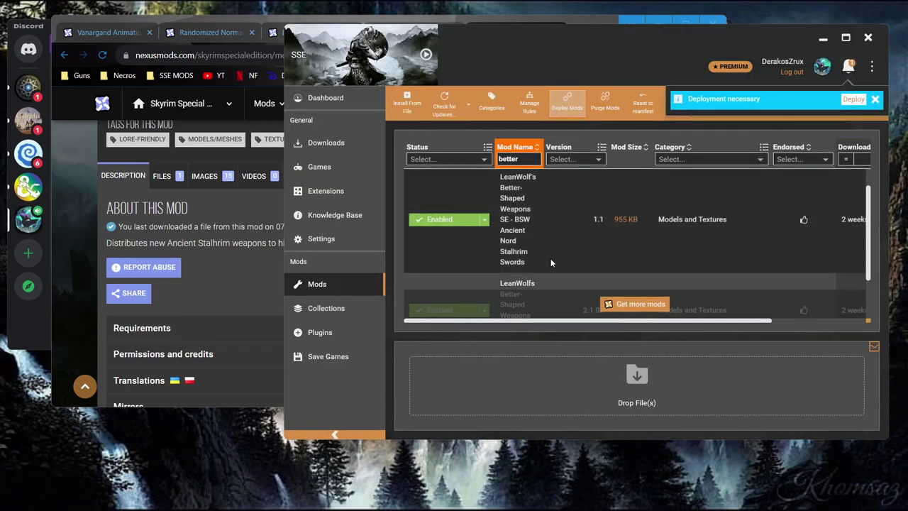
Reinstall LeanWolfs Better-Shaped Weapons Installer, replacing the existing mod, and go to its custom options
right_click(583, 175)
left_click(608, 194)
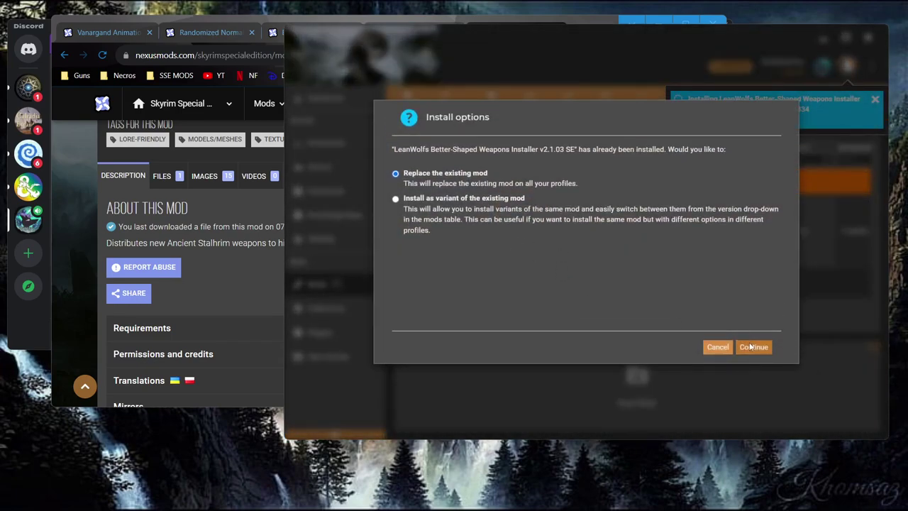
left_click(753, 346)
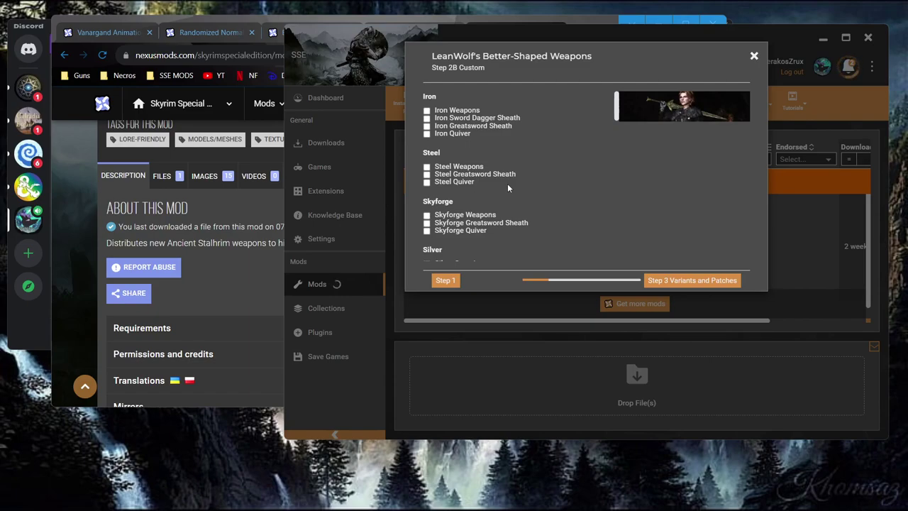
Switch to the browser and find "nord" among the items in the Believable Weapons description
left_click(255, 264)
scroll(255, 264, "up", 4)
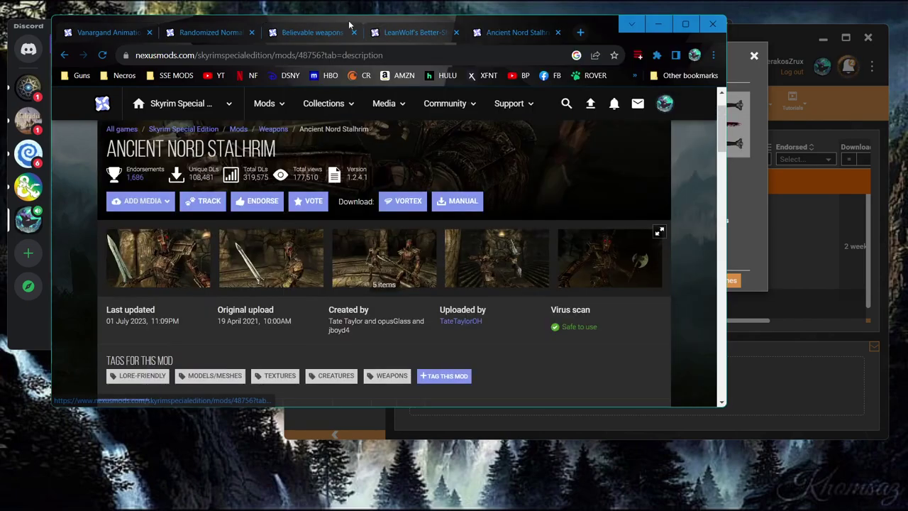
left_click(348, 25)
scroll(417, 367, "down", 3)
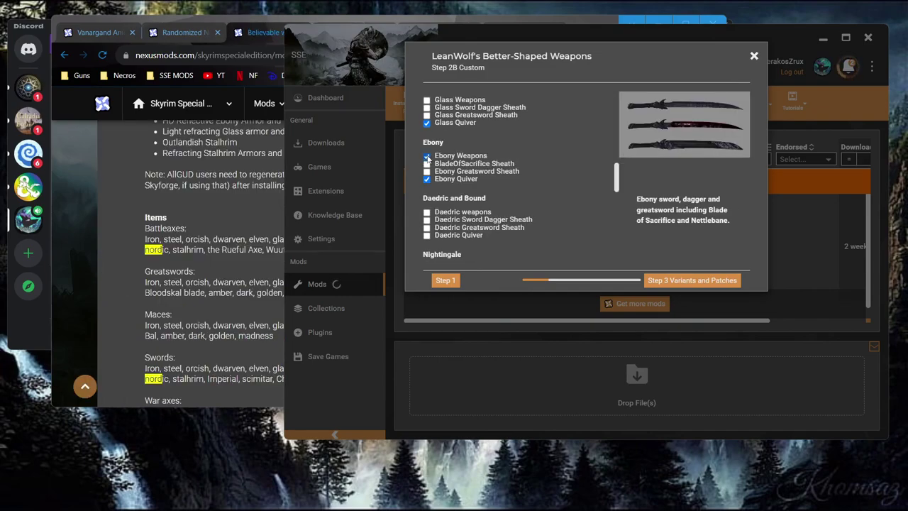
In the LeanWolf's custom options, select the Iron, Steel and Glass quivers, all four Ebony options and Daedric weapons
scroll(428, 157, "down", 1)
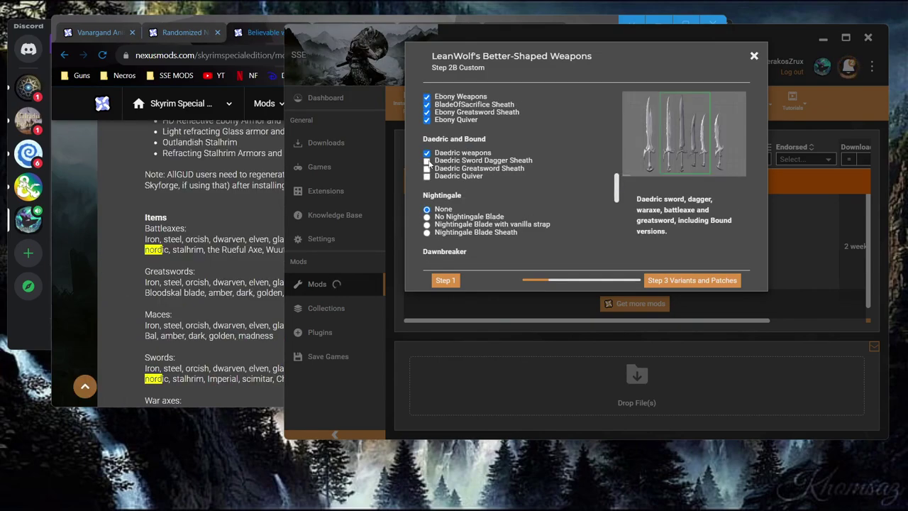
scroll(428, 163, "up", 15)
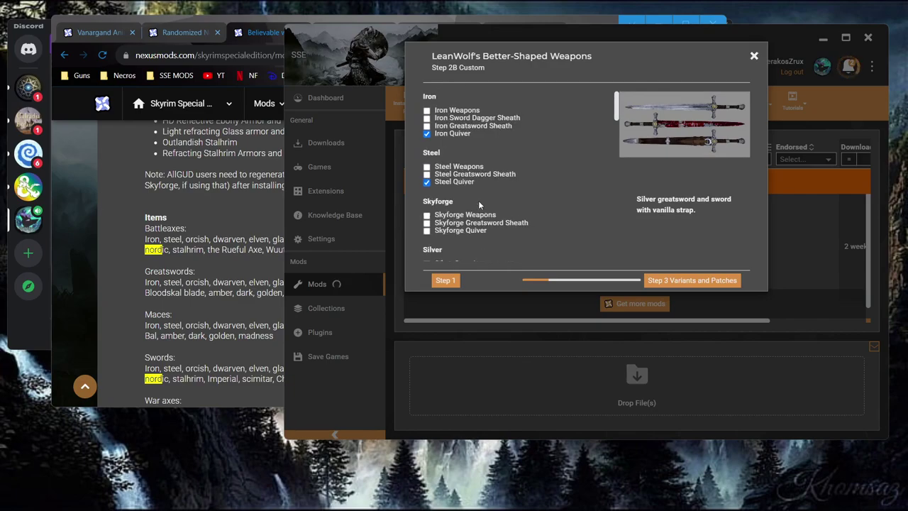
scroll(478, 200, "down", 10)
Start a Custom installation of Believable weapons with Greatsword scabbards included and continue to the battleaxes
left_click(390, 21)
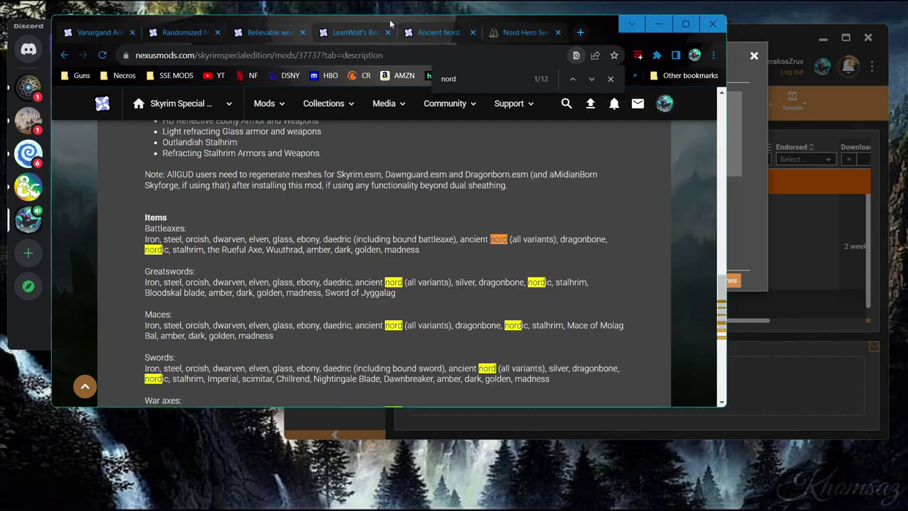
left_click(440, 33)
key("alt+Tab")
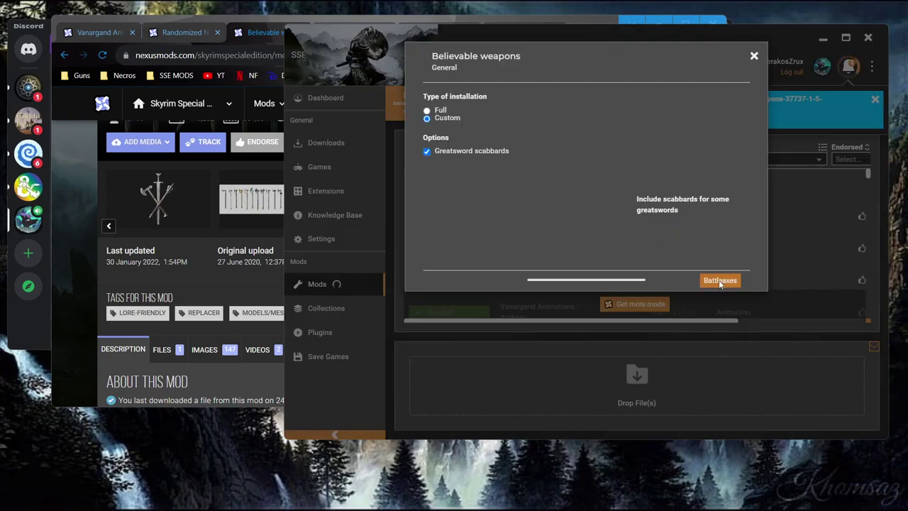
left_click(719, 281)
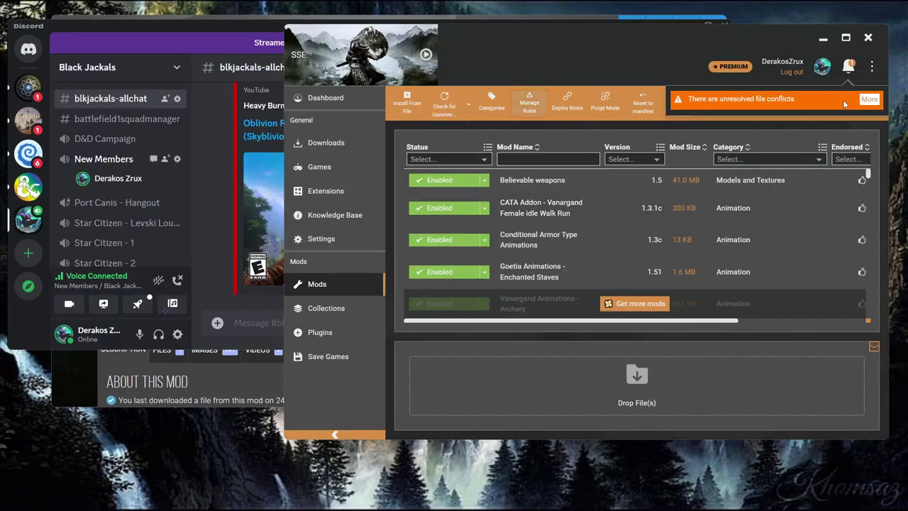
Examine which files conflict between Believable weapons and LeanWolfs Better-Shaped Weapons Installer
left_click(869, 99)
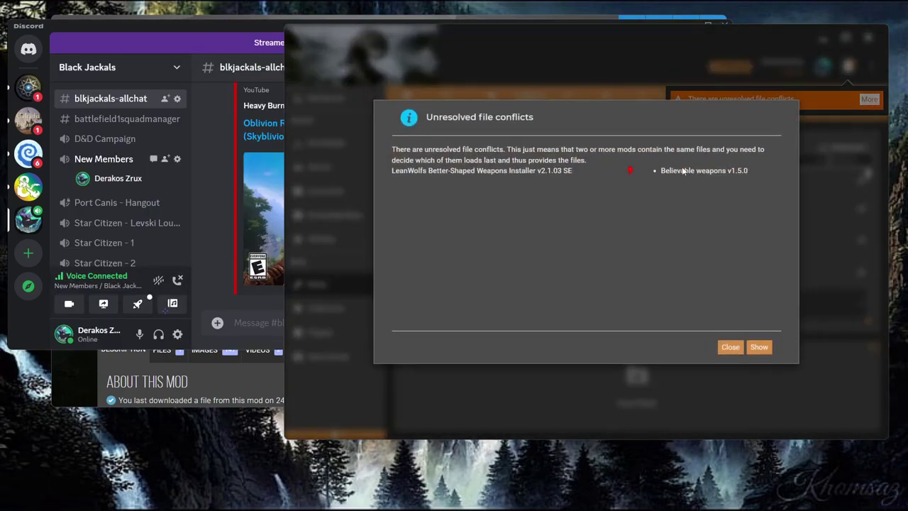
left_click(759, 346)
mouse_move(615, 237)
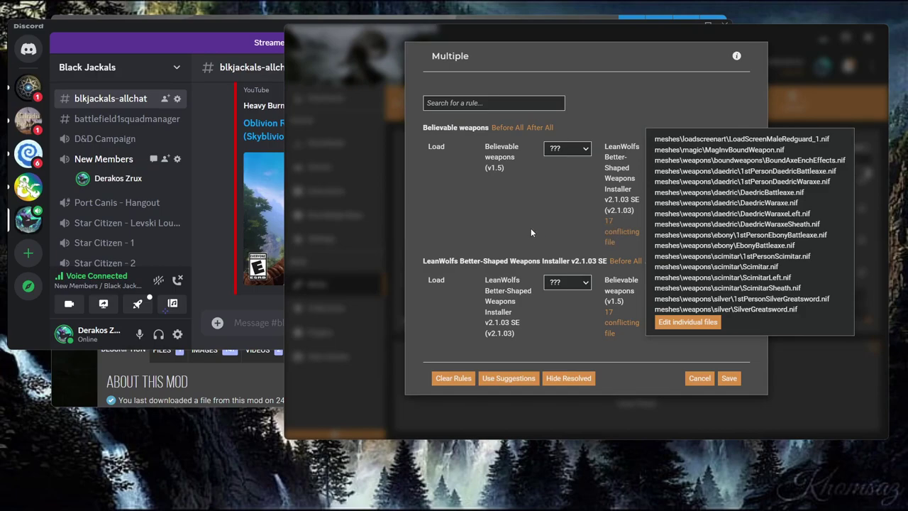
left_click(697, 379)
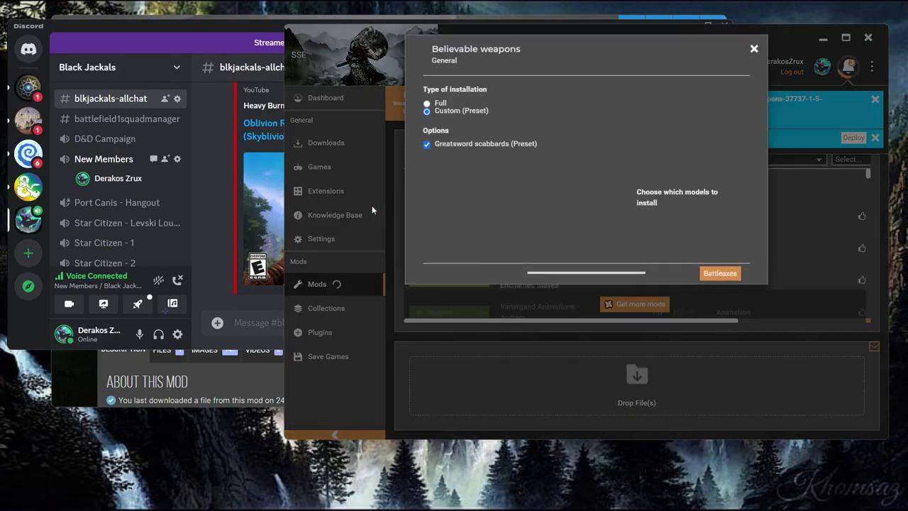
Rerun the Custom installation of Believable weapons with Greatsword scabbards, deselecting the Scimitar among the sword models
left_click(719, 273)
left_click(716, 280)
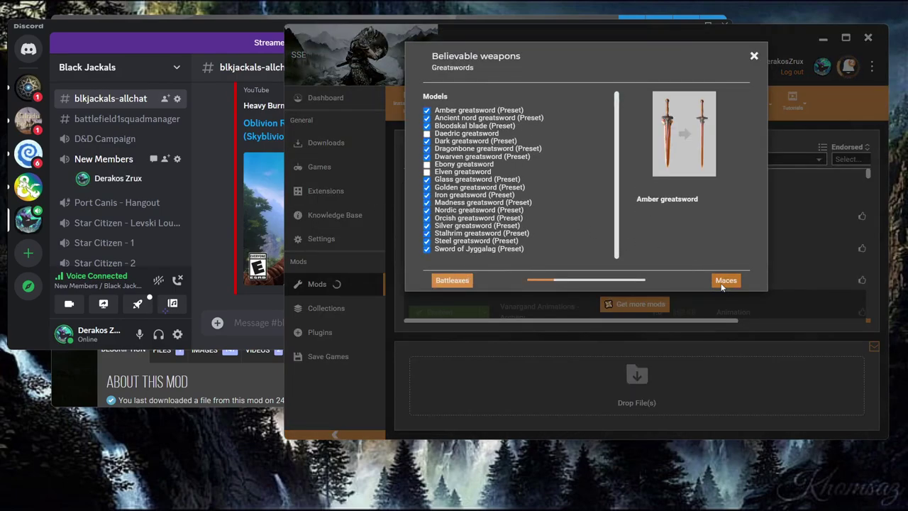
left_click(719, 280)
left_click(719, 280)
scroll(509, 213, "down", 3)
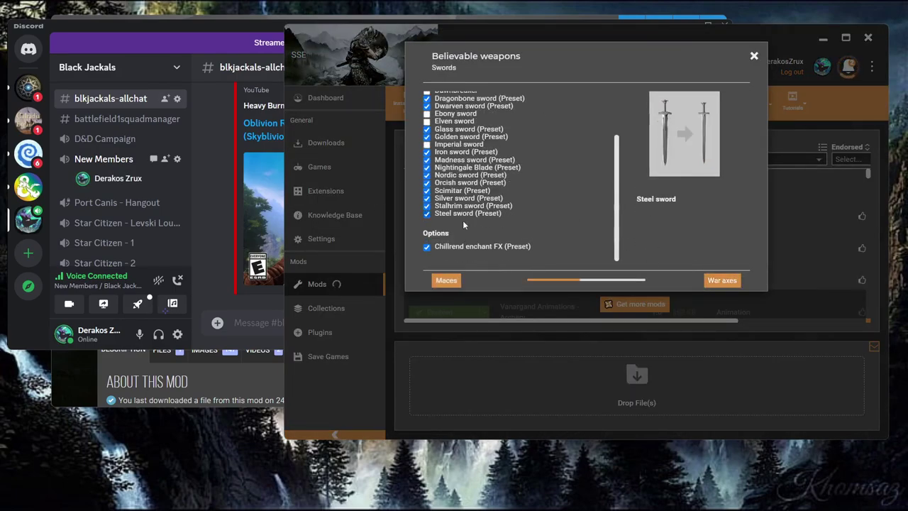
left_click(457, 190)
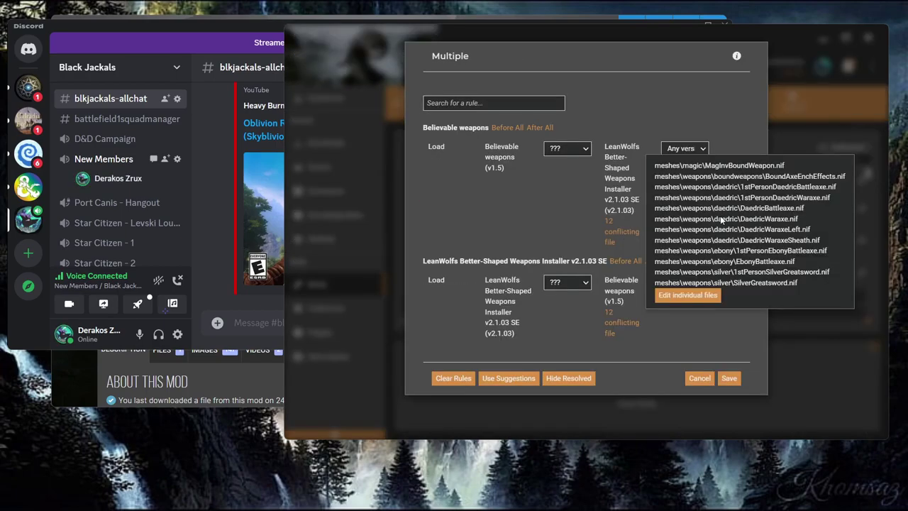
Set and save a load rule between Believable weapons and LeanWolfs Better-Shaped Weapons Installer for the remaining conflicting files
left_click(570, 153)
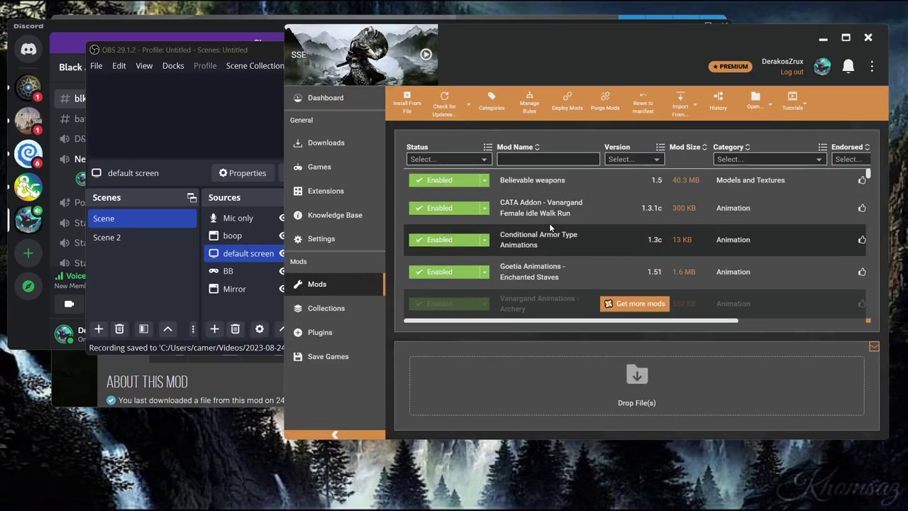
scroll(549, 221, "down", 2)
scroll(544, 244, "up", 2)
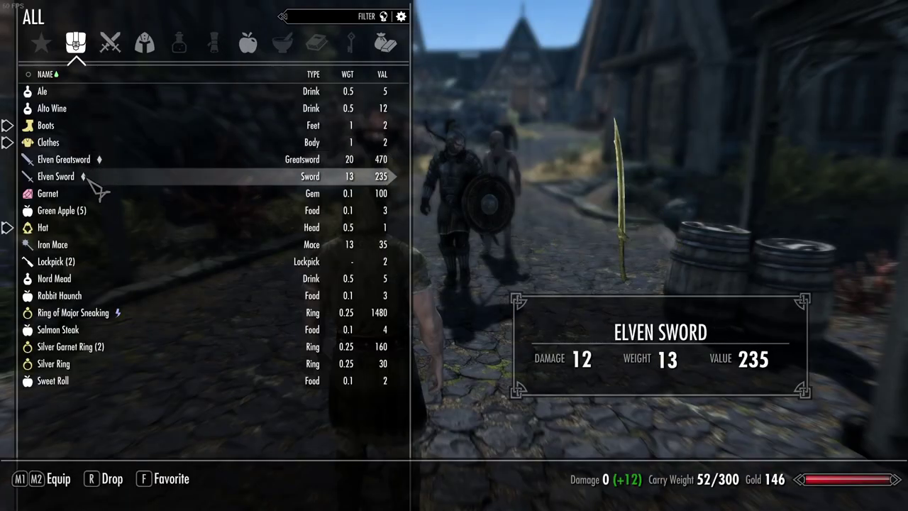
In Skyrim, look up the Ebony Sword in the console's item list and add one with "player.additem 139b1 1"
key("Tab")
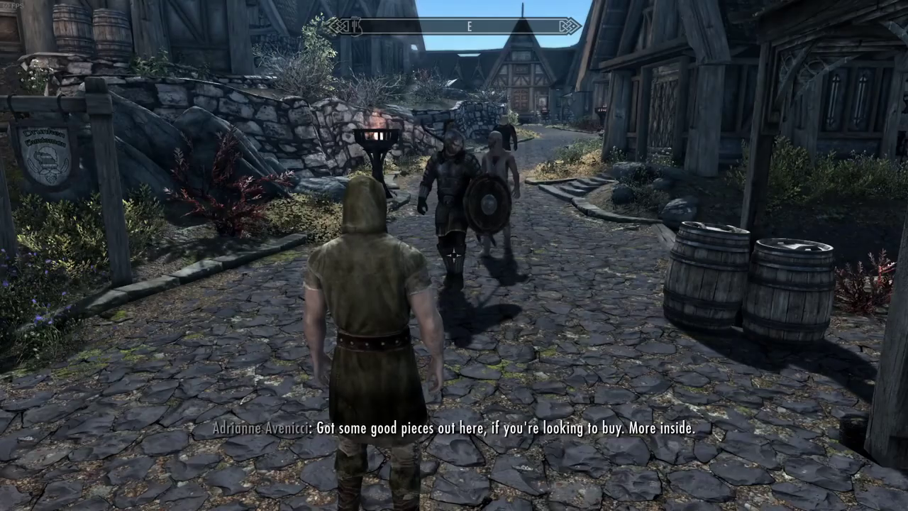
key("grave")
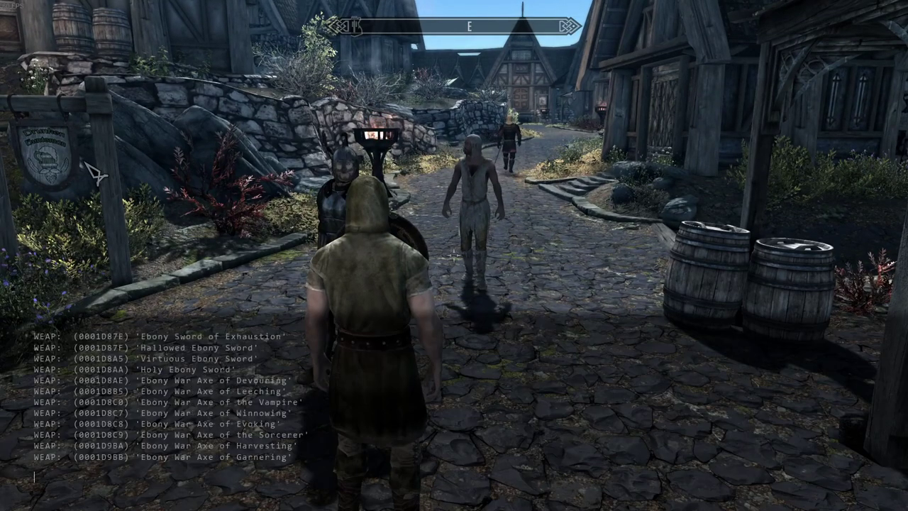
scroll(94, 172, "up", 10)
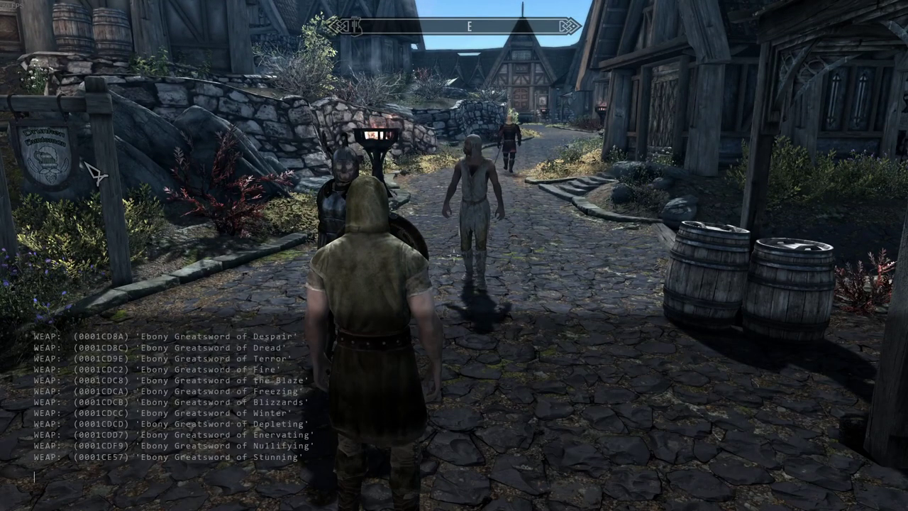
scroll(94, 172, "up", 5)
type("player.additem ")
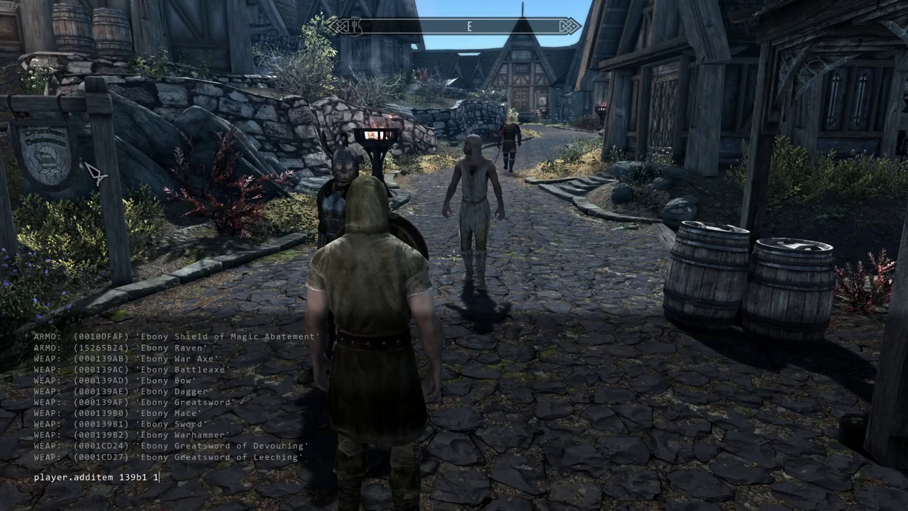
type("139b1 1")
key("Return")
key("grave")
Equip the Ebony Greatsword from the inventory and compare how the greatswords look when drawn
key("i")
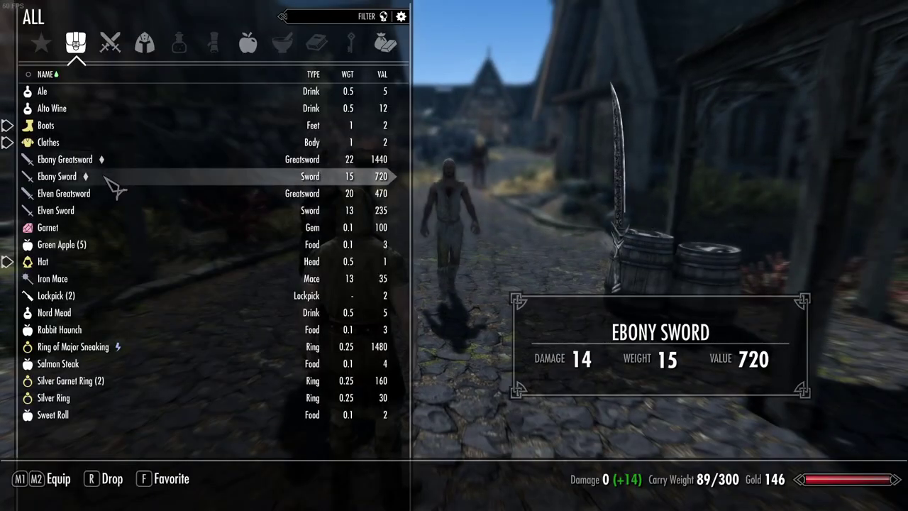
key("i")
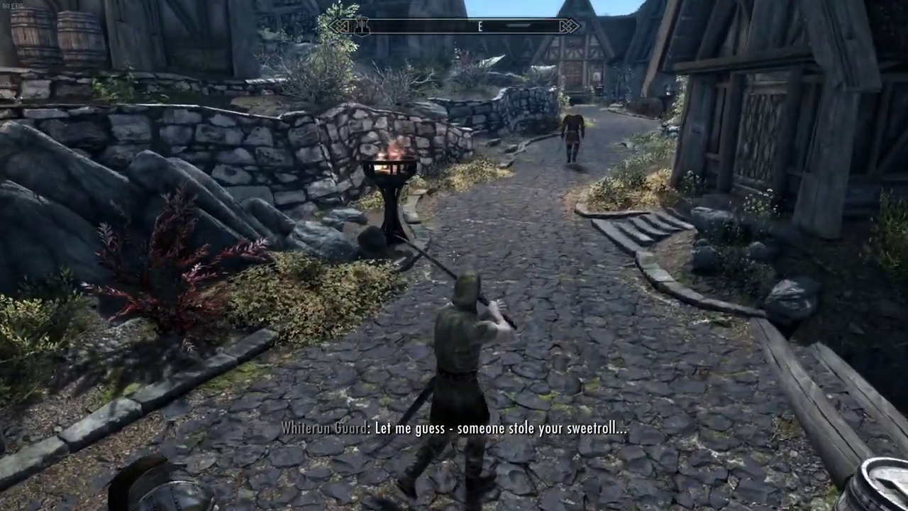
key("i")
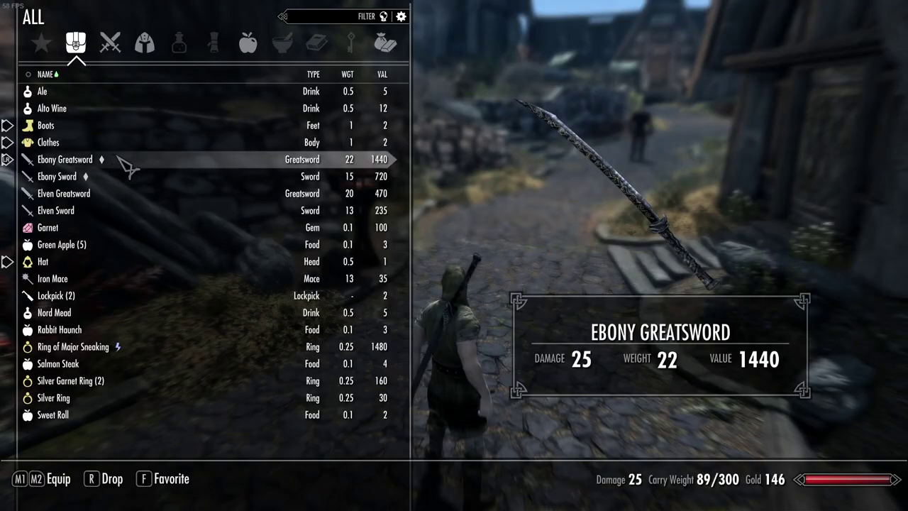
key("i")
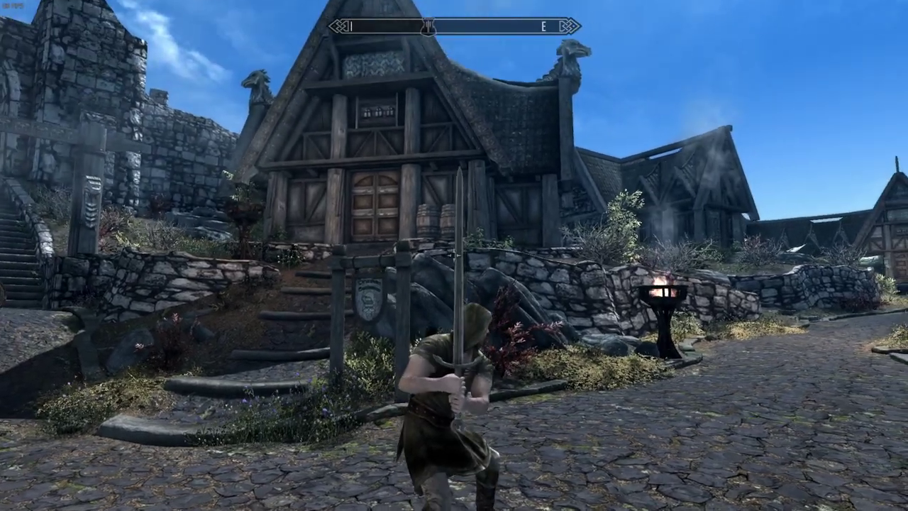
key("i")
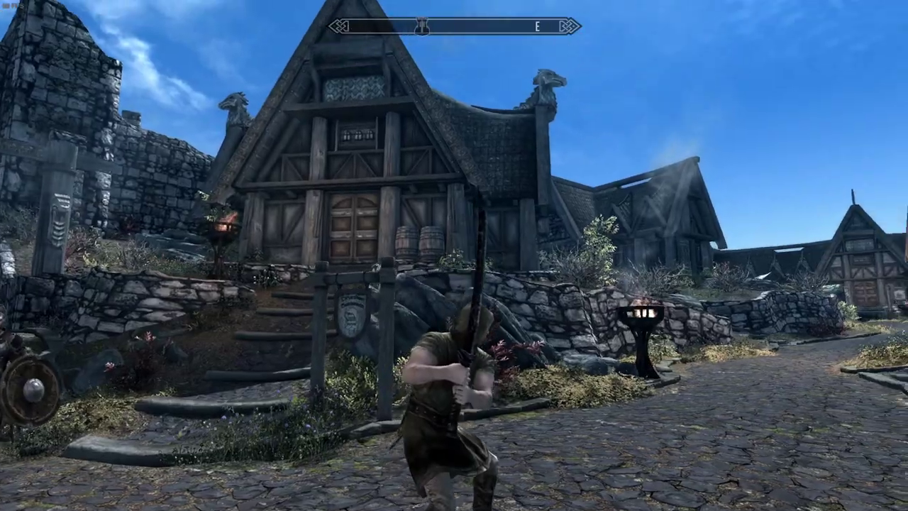
key("Tab")
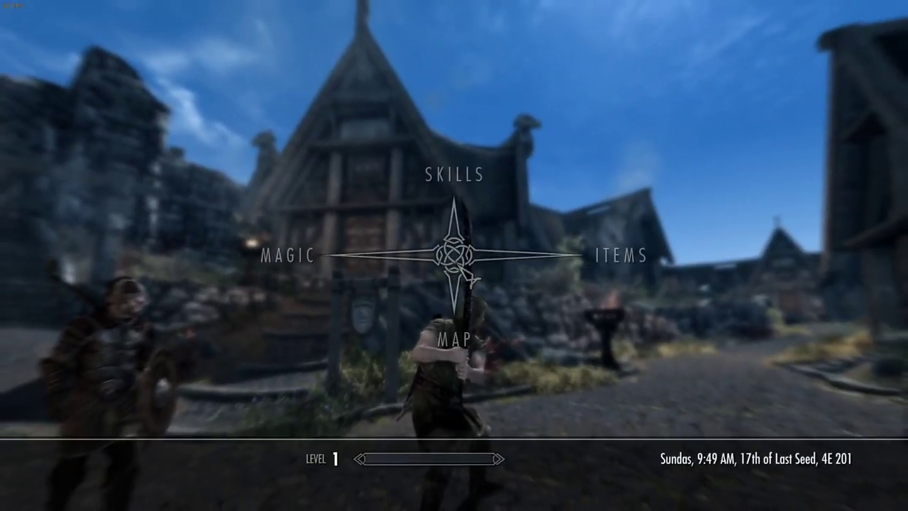
key("Tab")
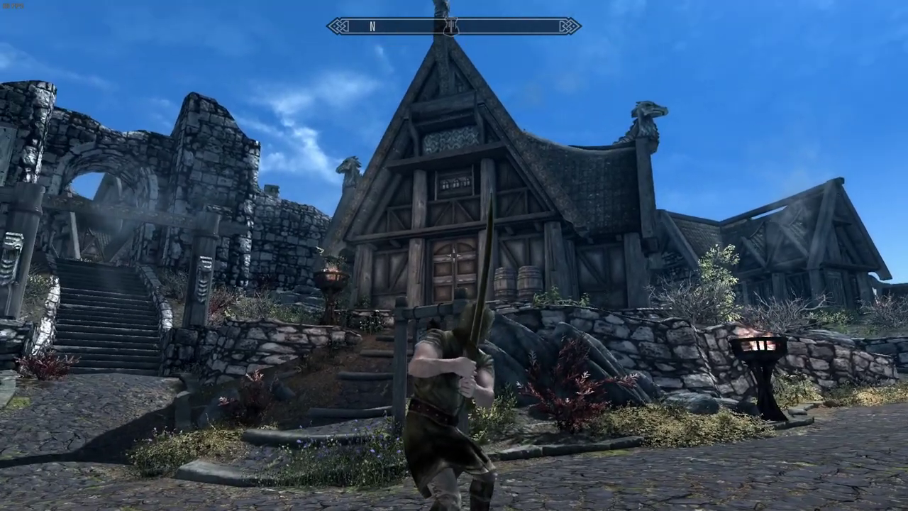
Equip the Elven Sword from the weapons inventory and return to the game to view one-handed swords
key("i")
key("Up")
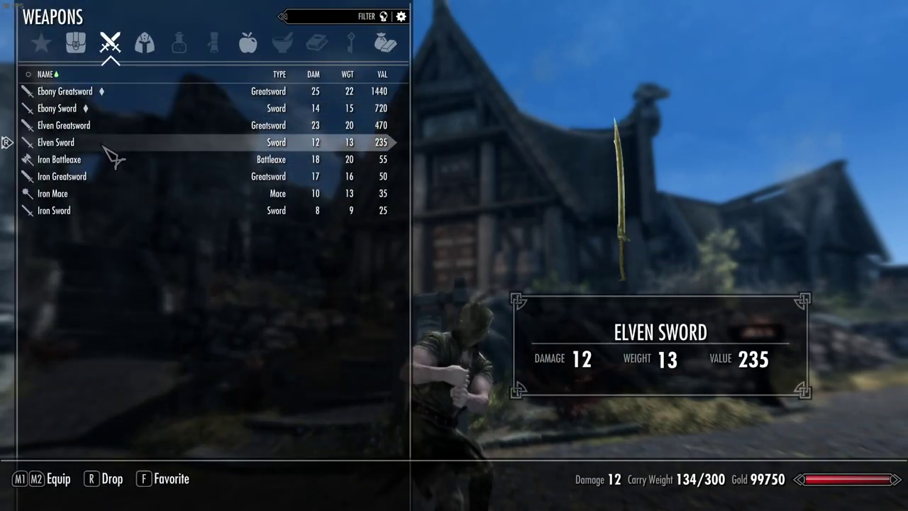
key("i")
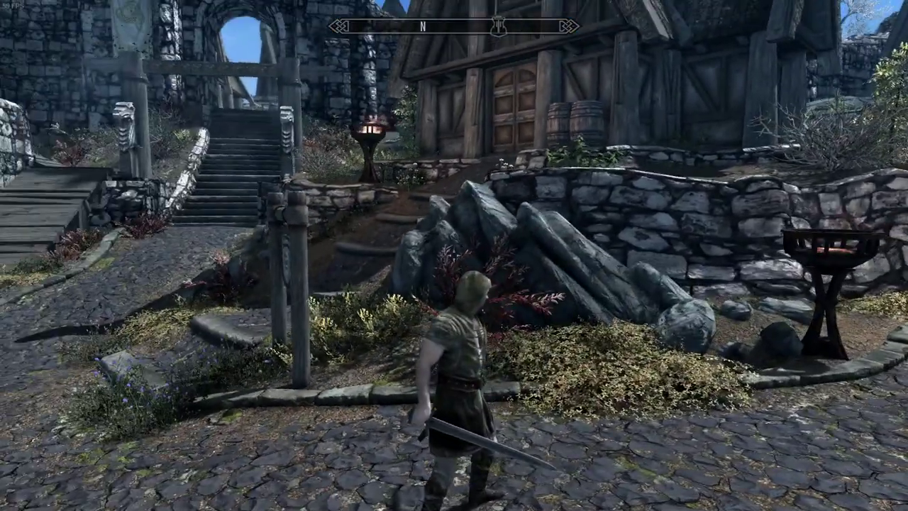
Walk through Whiterun with the Iron Sword drawn and sheathed to examine its model and the character's animations
key("w")
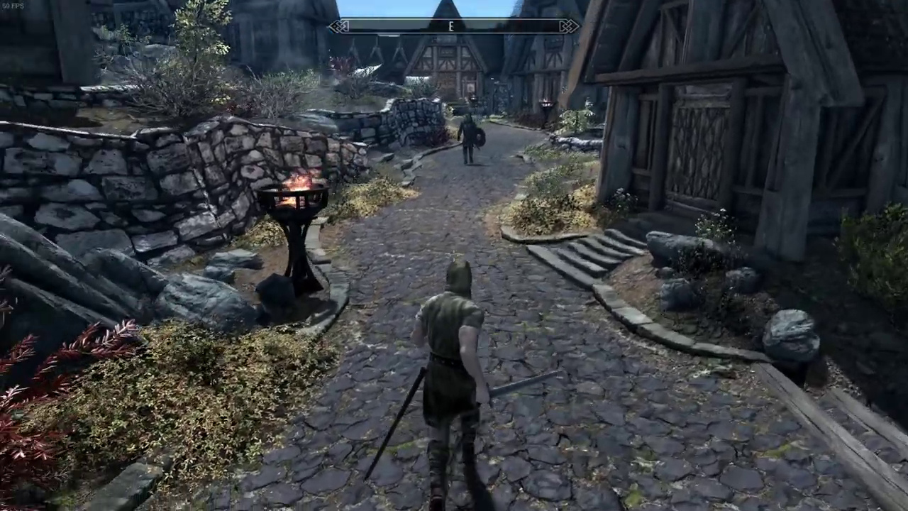
key("w")
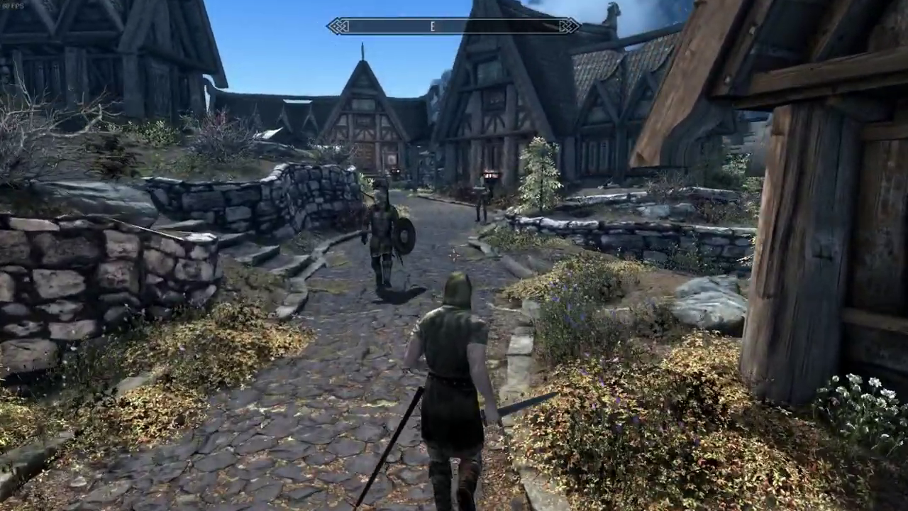
key("w")
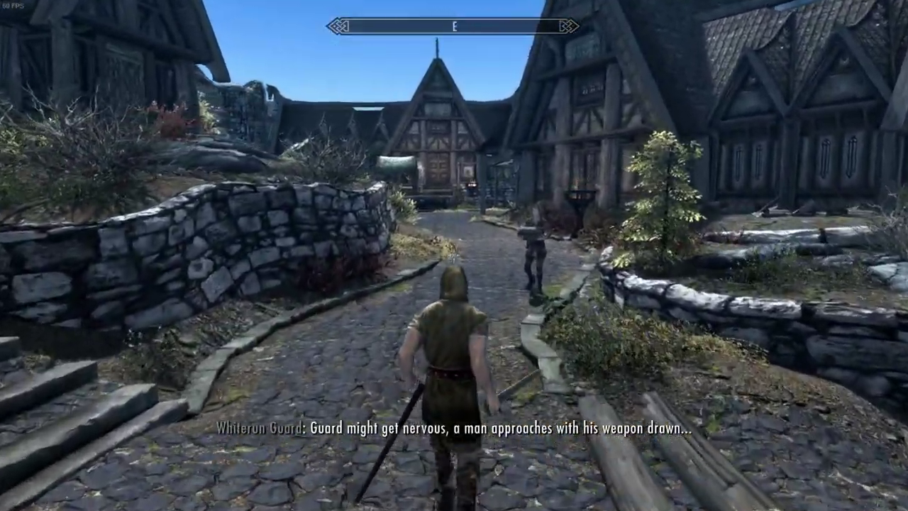
key("w")
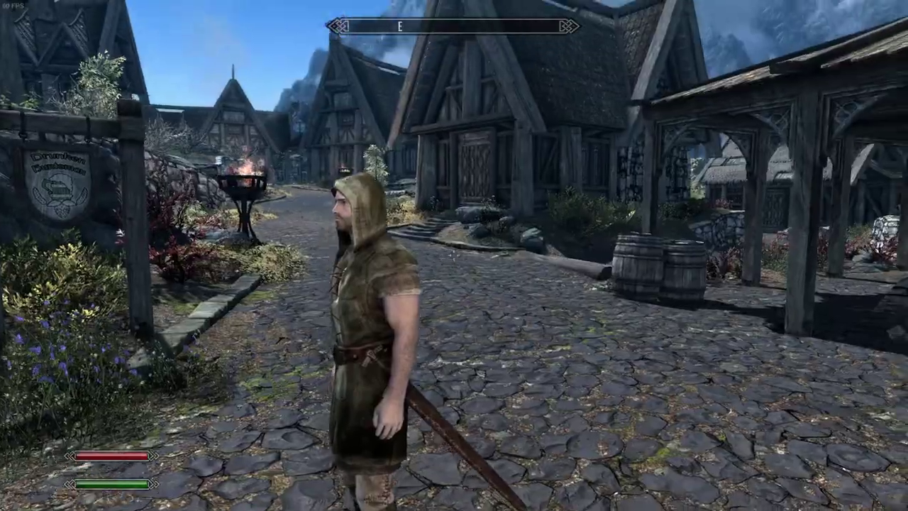
key("w")
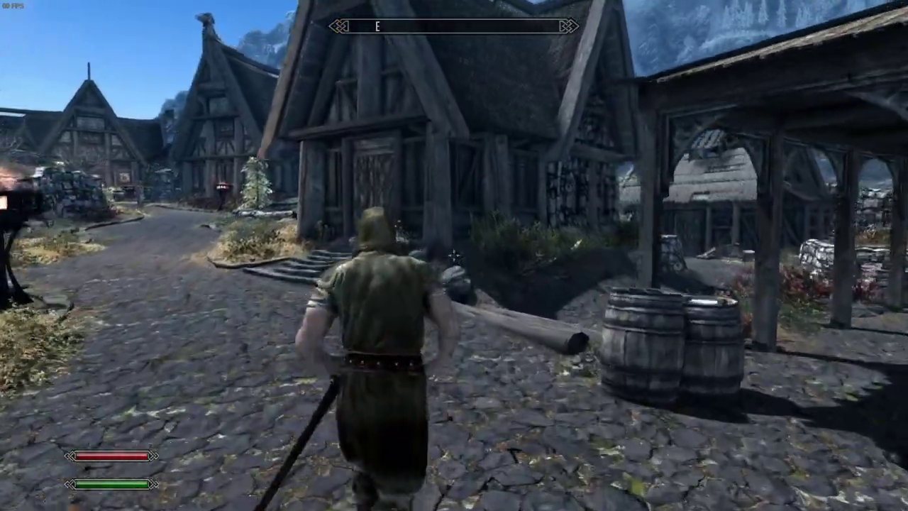
Equip the Ebony Sword in place of the Iron Sword and draw it to examine the blade and its scabbard
key("j")
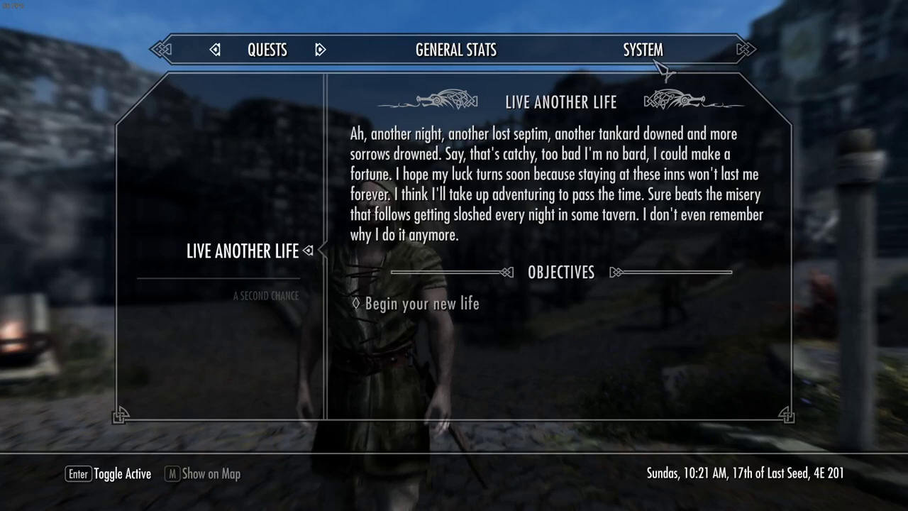
key("Escape")
key("i")
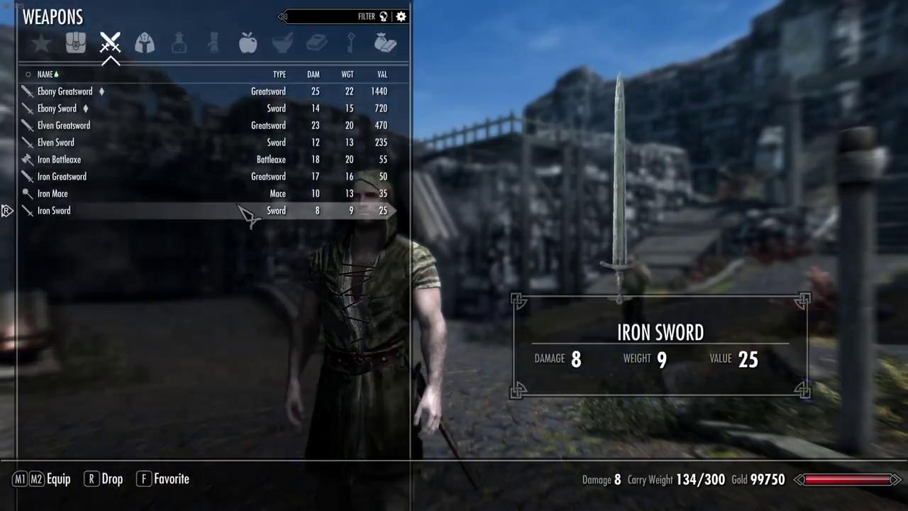
key("Tab")
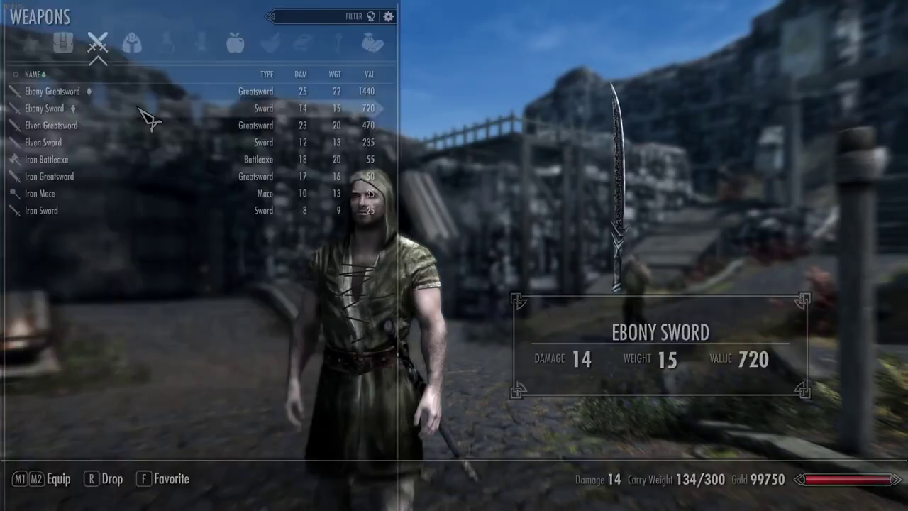
key("s")
key("r")
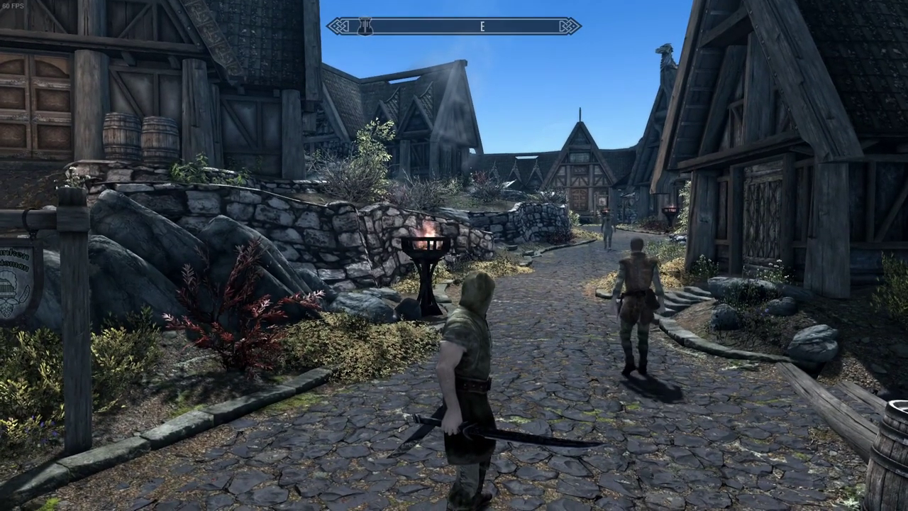
key("i")
key("e")
key("Tab")
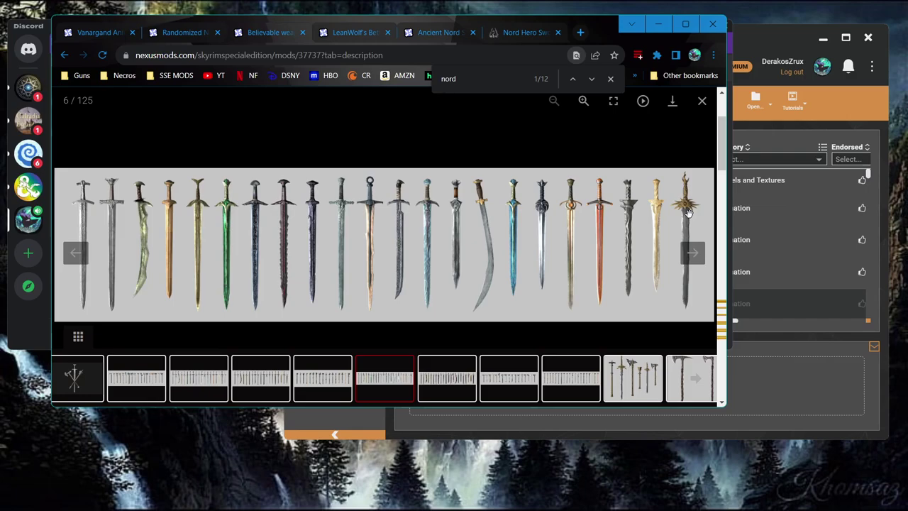
Switch to Vortex, filter the mods by the name "BETT" and clear the filter
left_click(762, 29)
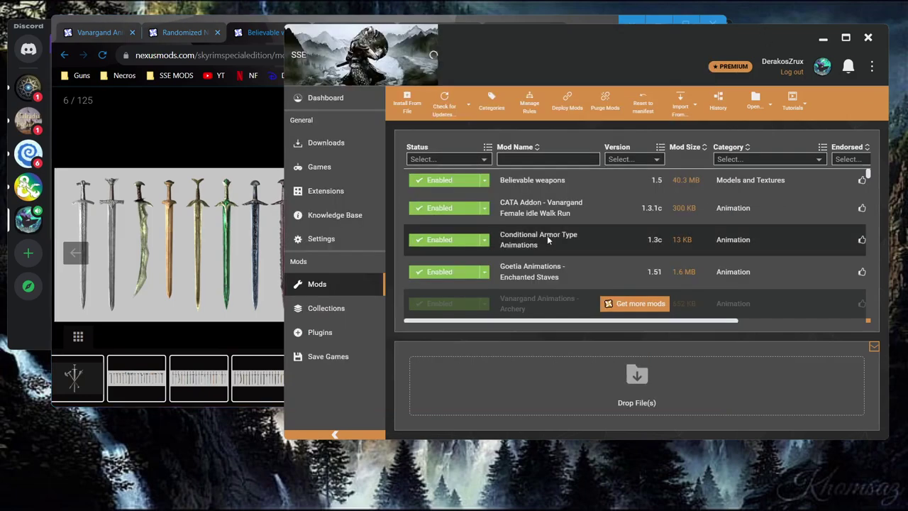
left_click(529, 161)
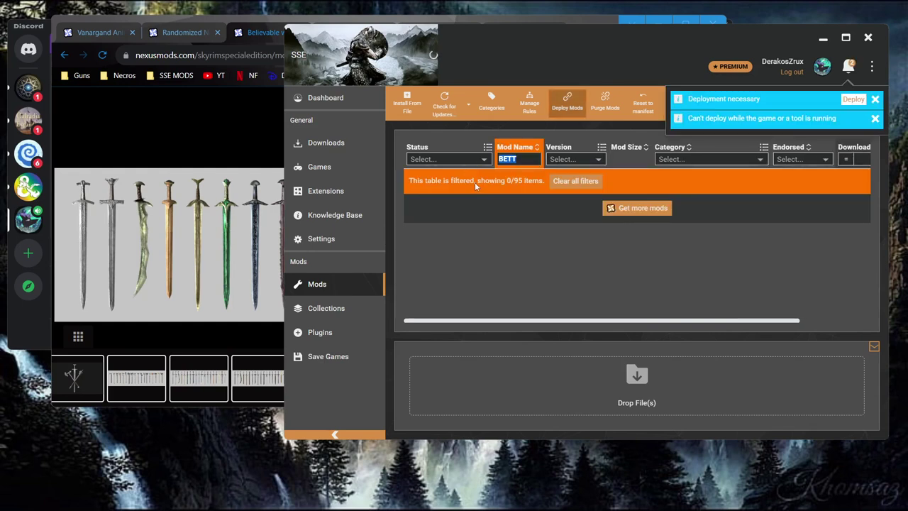
key("BackSpace")
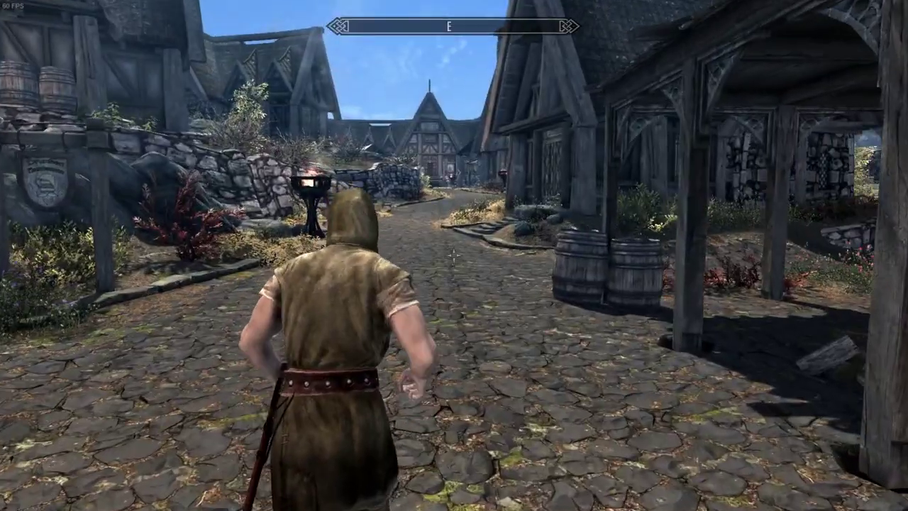
Open the character's inventory in Skyrim and examine the Imperial Sword
key("i")
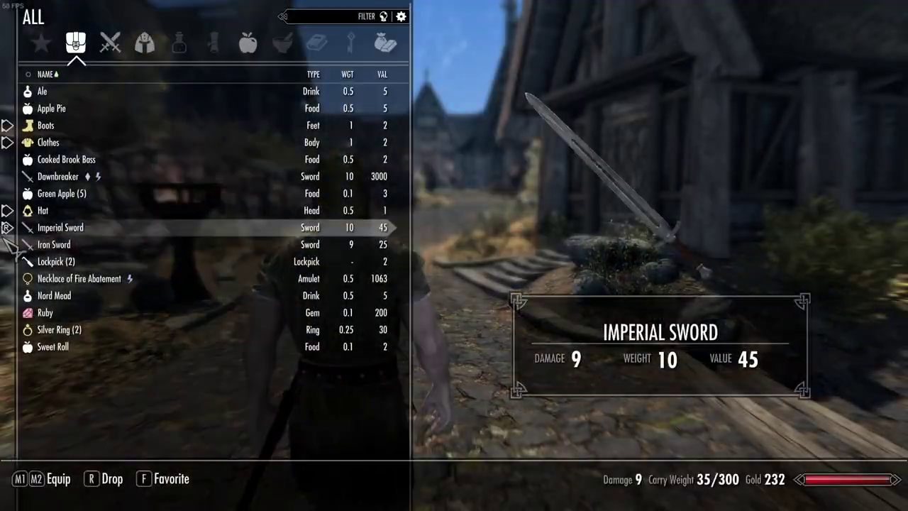
Close the inventory and walk through Whiterun to the market with the Imperial Sword, turning the character around and drawing it to examine blade, scabbard and animations
key("Tab")
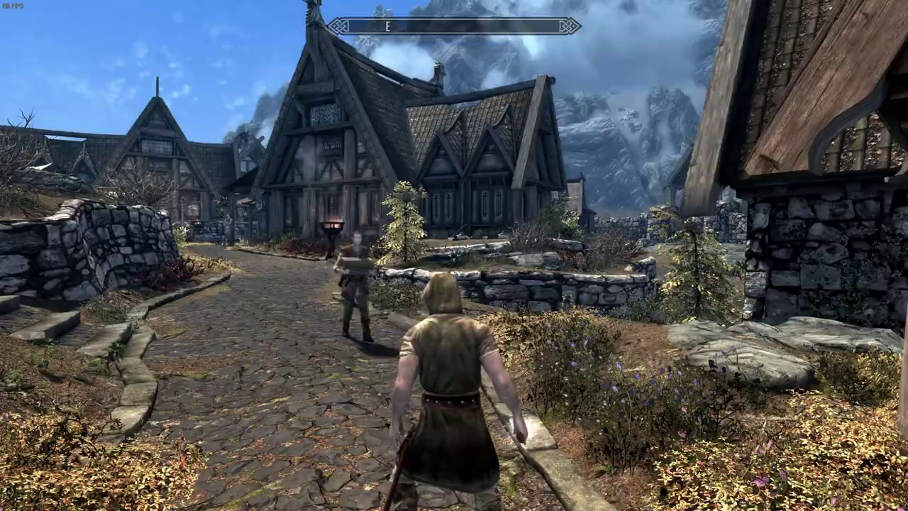
key("w")
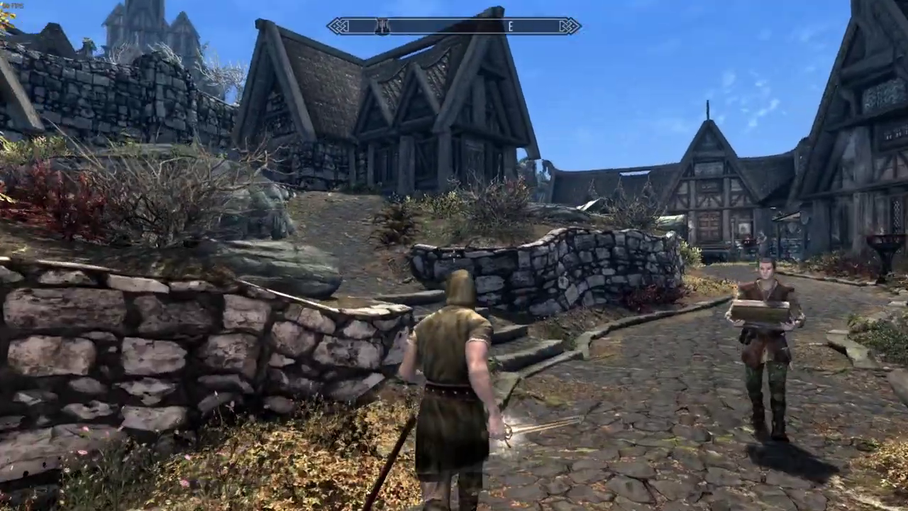
key("w")
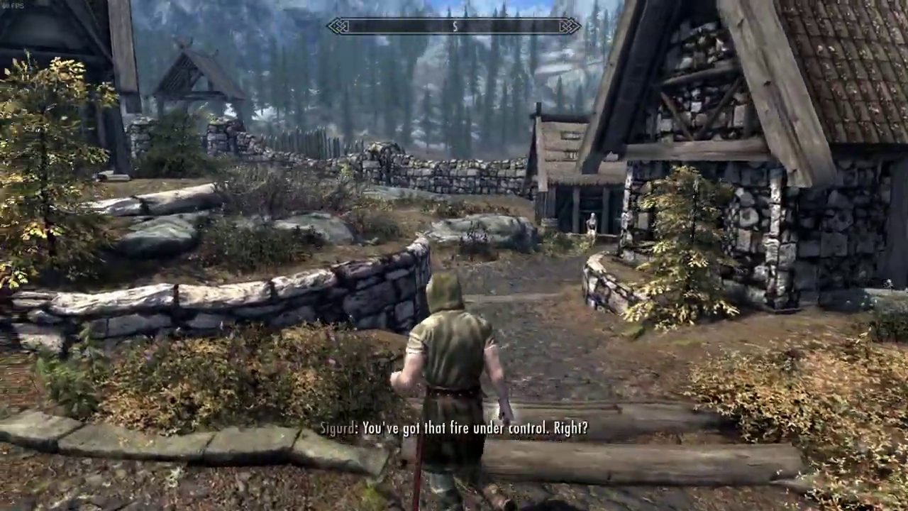
key("w")
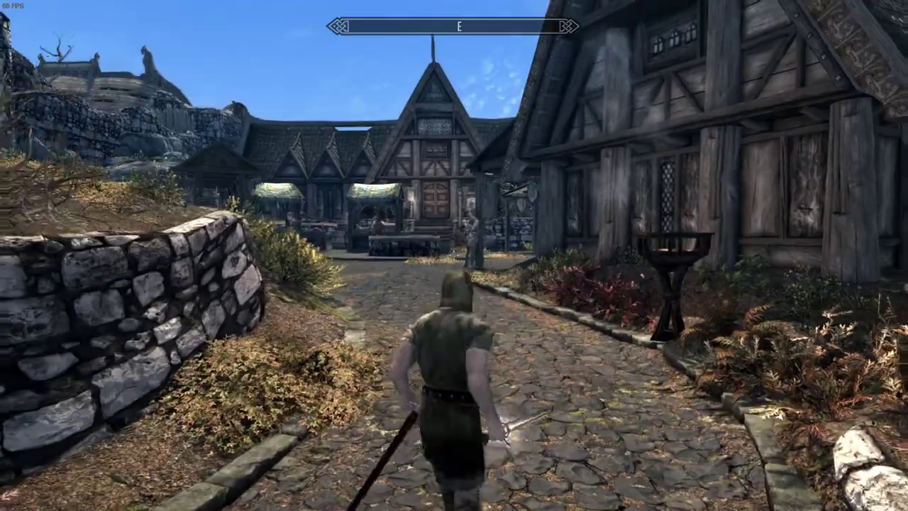
key("w")
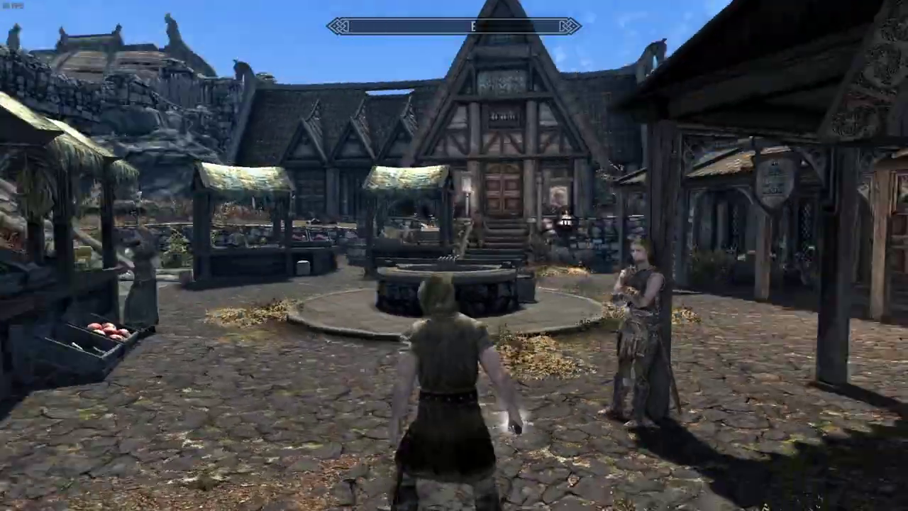
key("w")
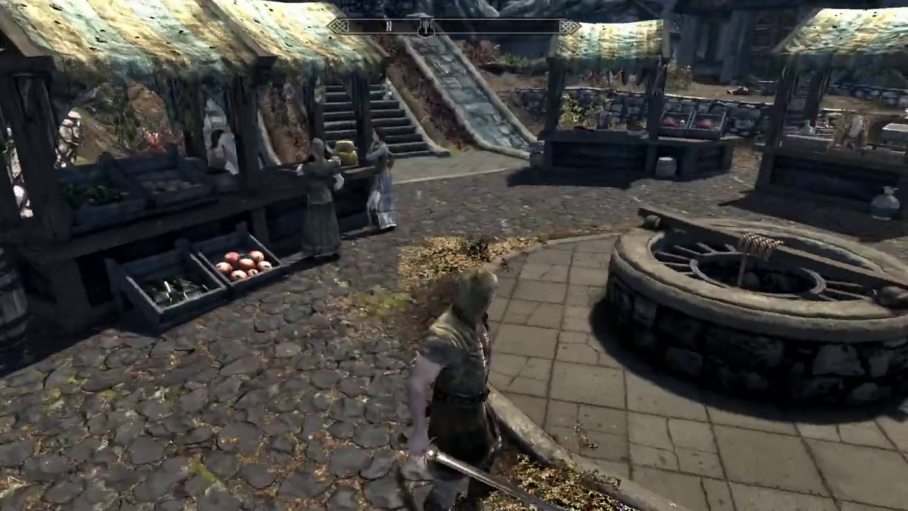
key("s")
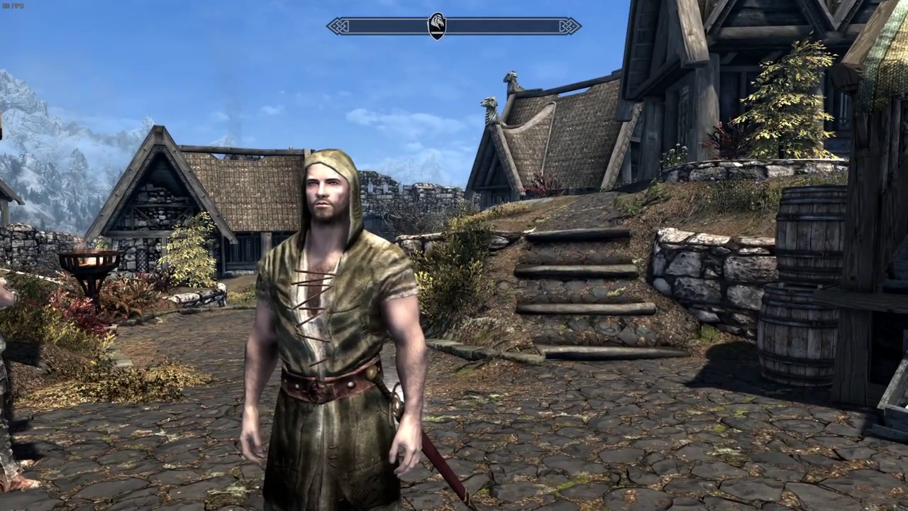
key("r")
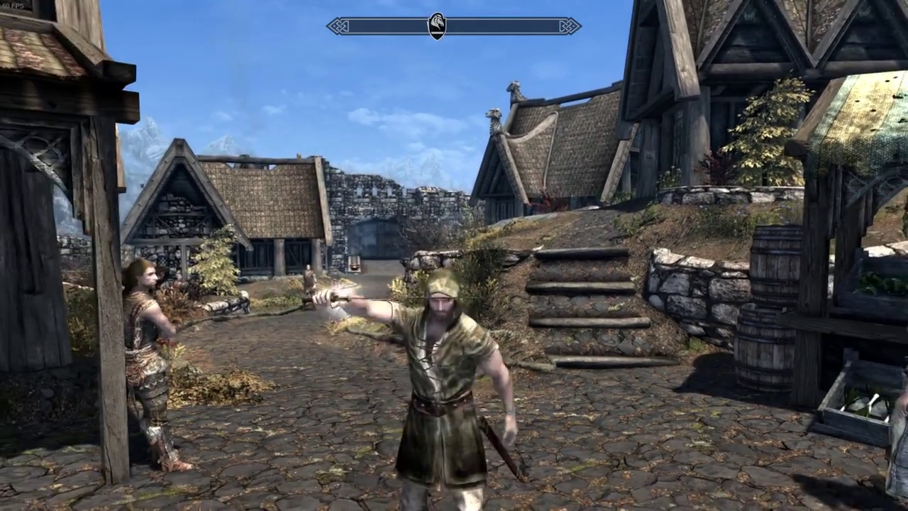